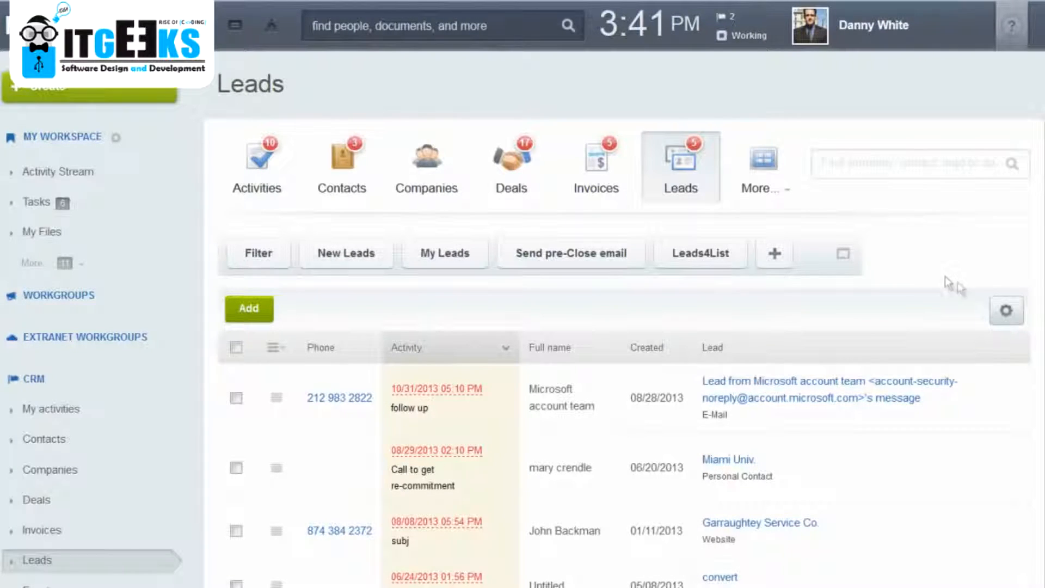
Start a lead import, choose leads.csv as the data file and proceed to the field mapping.
click(1017, 313)
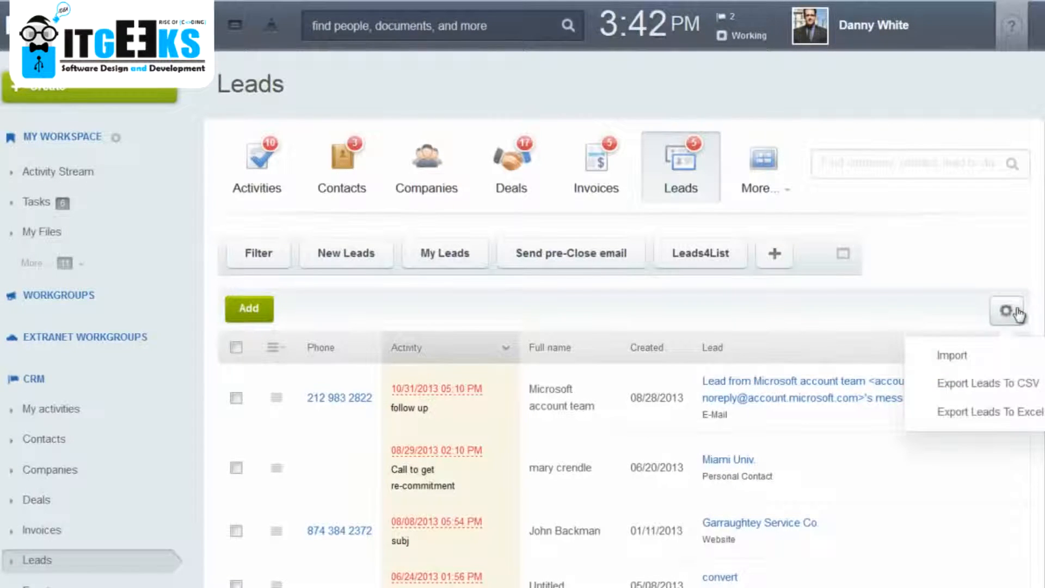
click(969, 359)
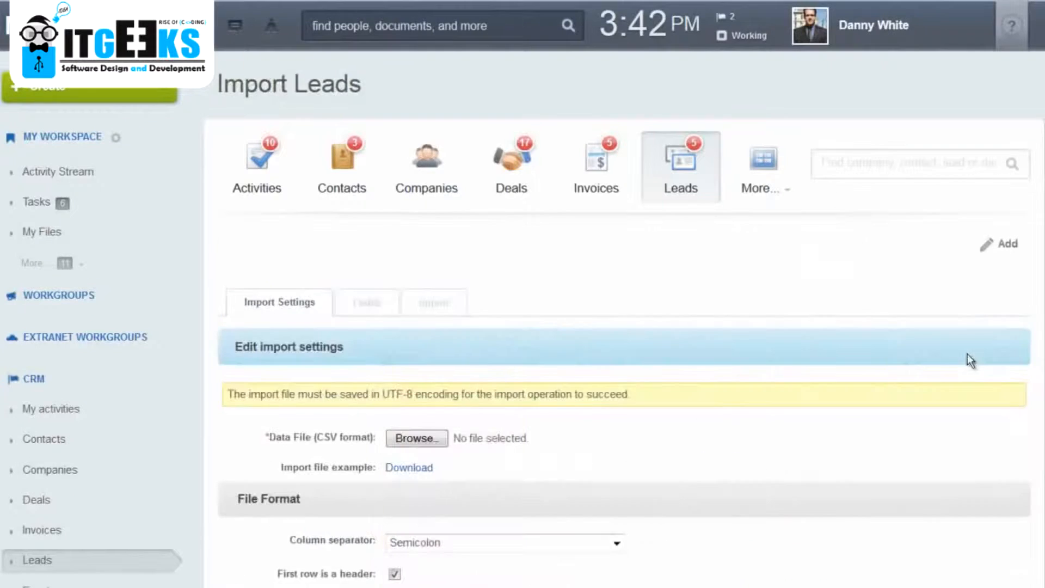
scroll(619, 413, down, 3)
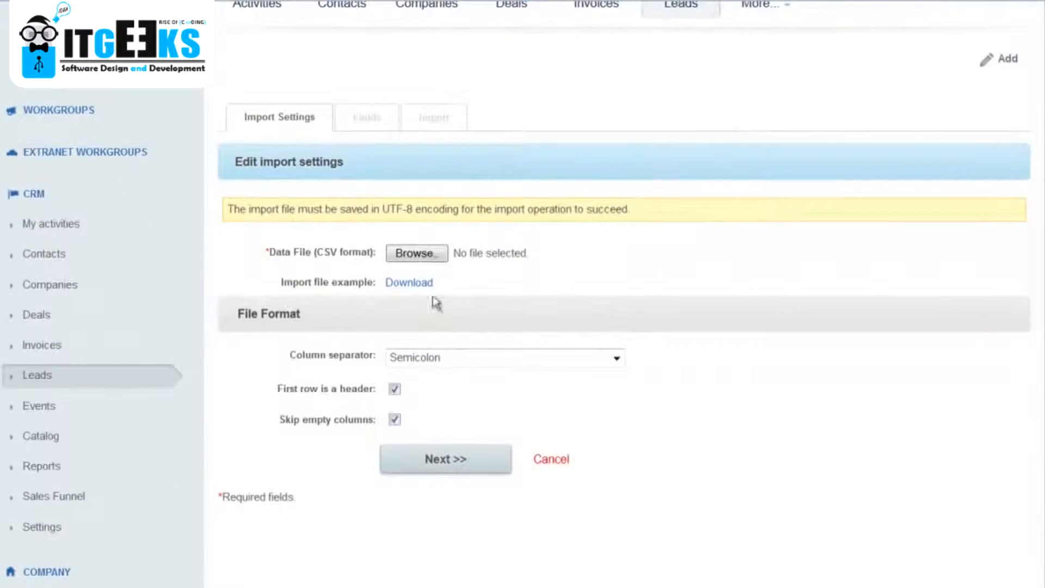
click(415, 255)
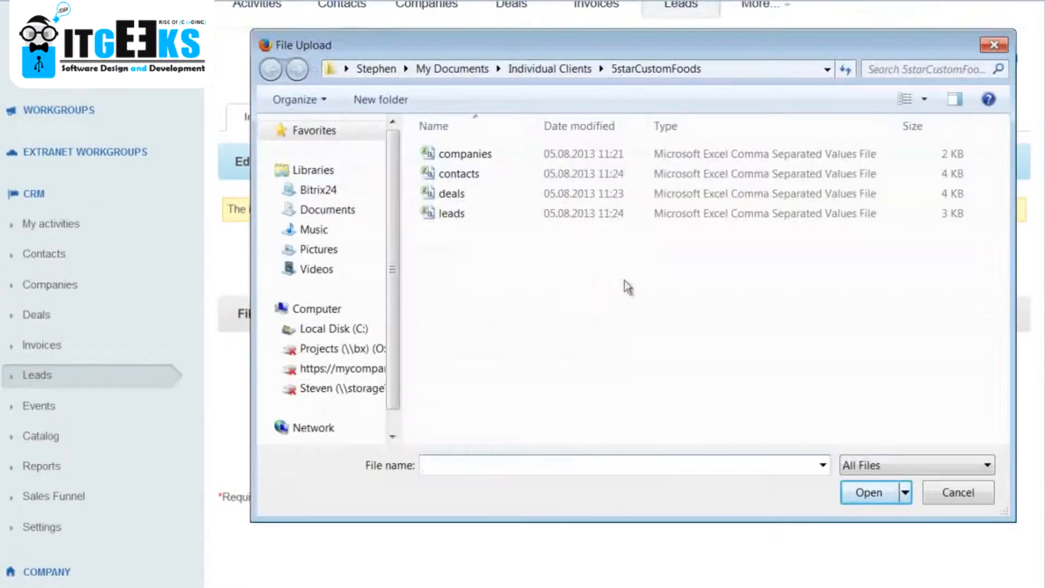
click(456, 218)
double_click(456, 218)
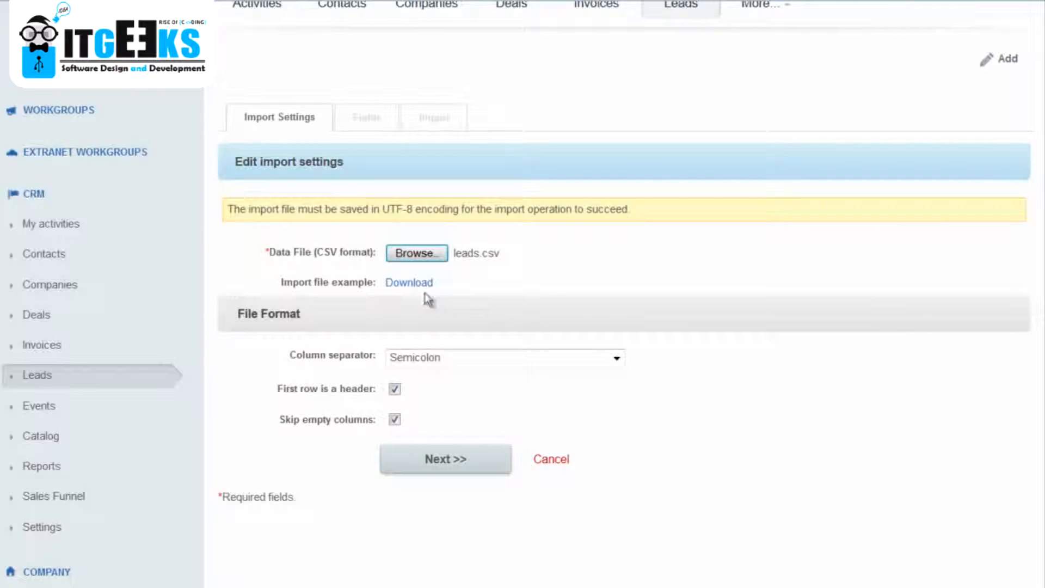
click(444, 462)
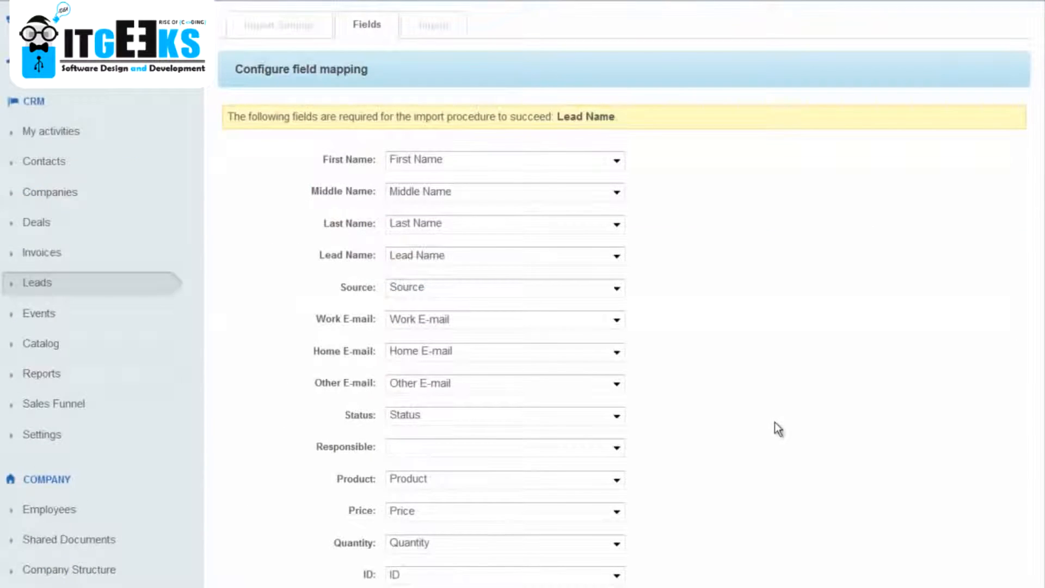
Check the mapping options for First Name and Price, and complete the lead import with the existing field mapping.
click(617, 161)
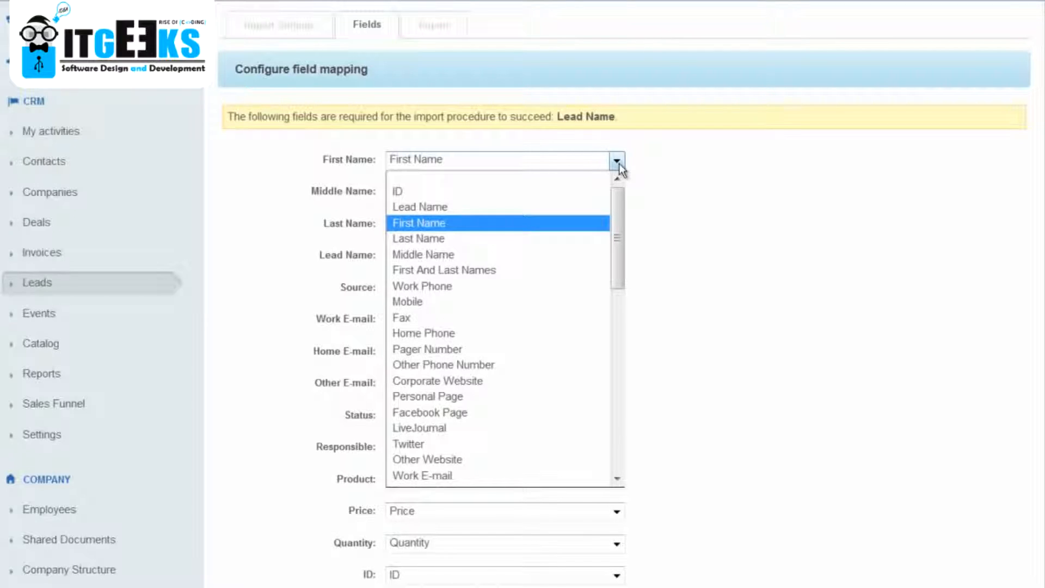
click(659, 175)
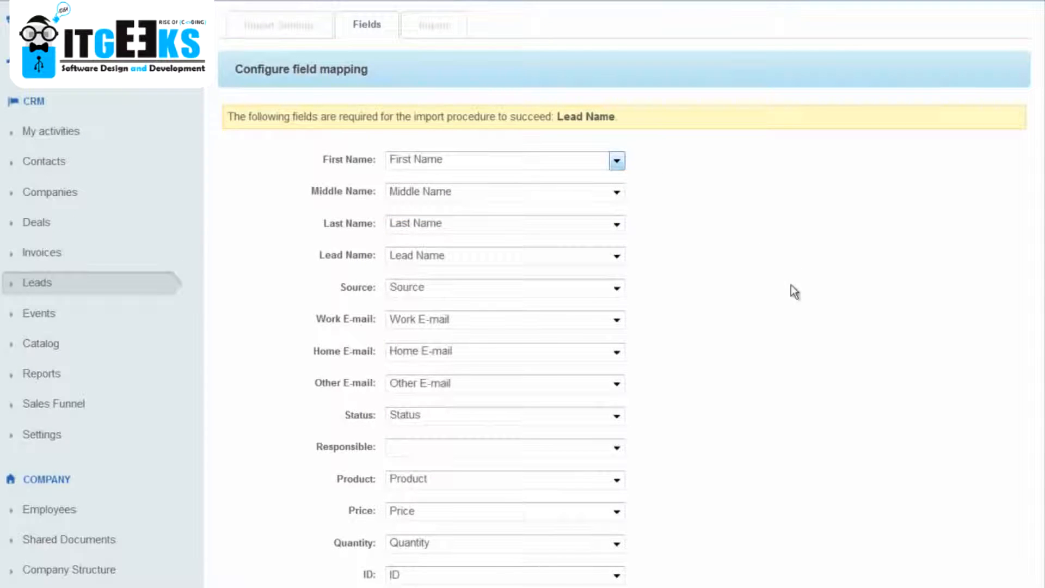
scroll(793, 289, down, 5)
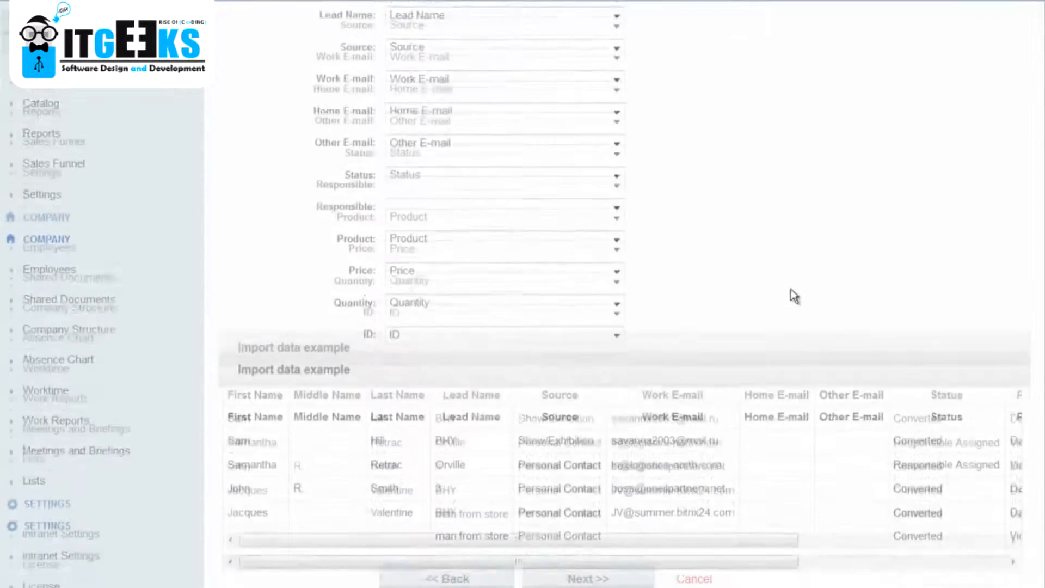
scroll(754, 248, down, 3)
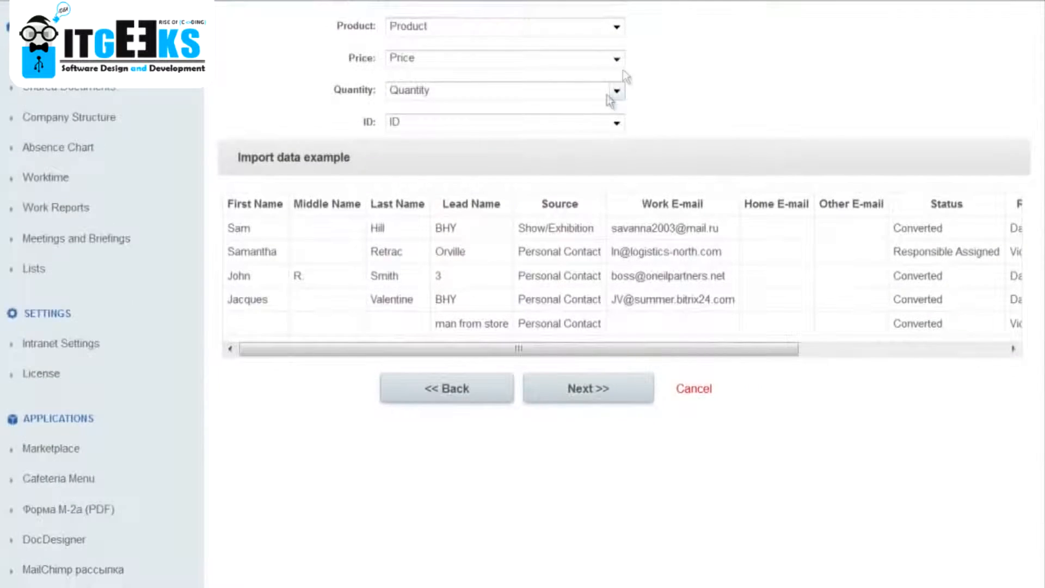
click(614, 60)
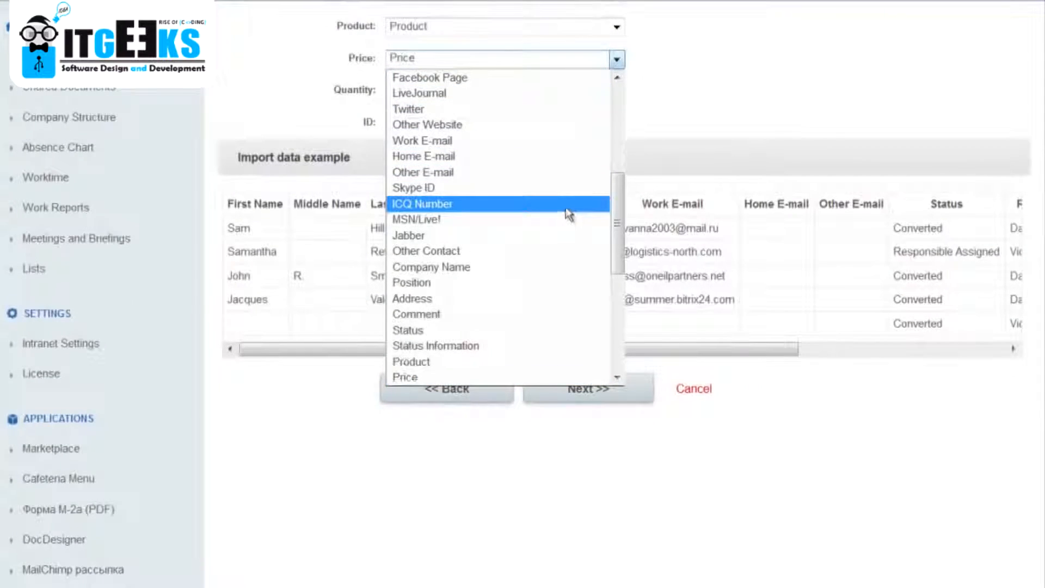
click(740, 112)
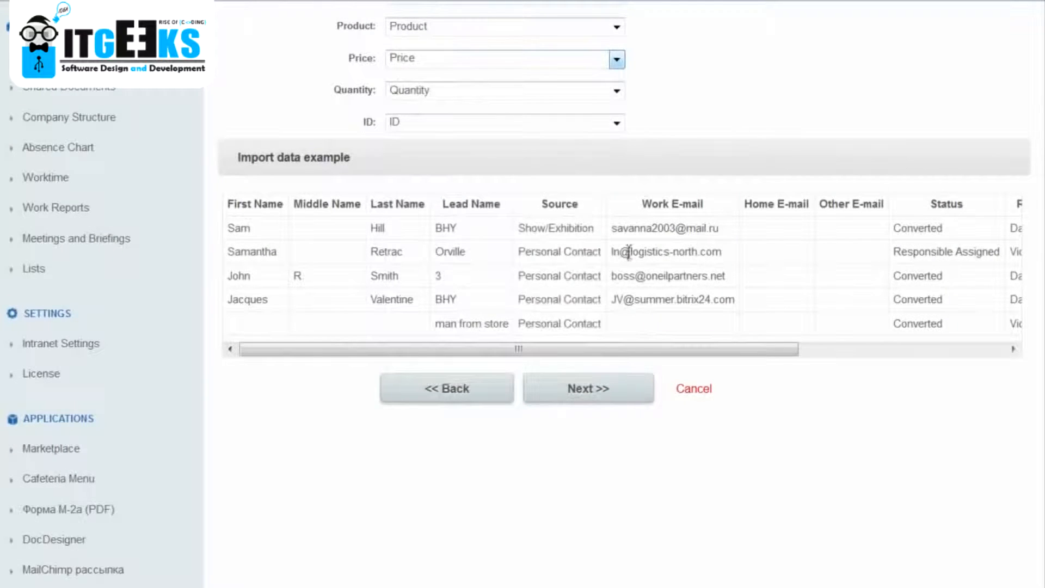
click(599, 395)
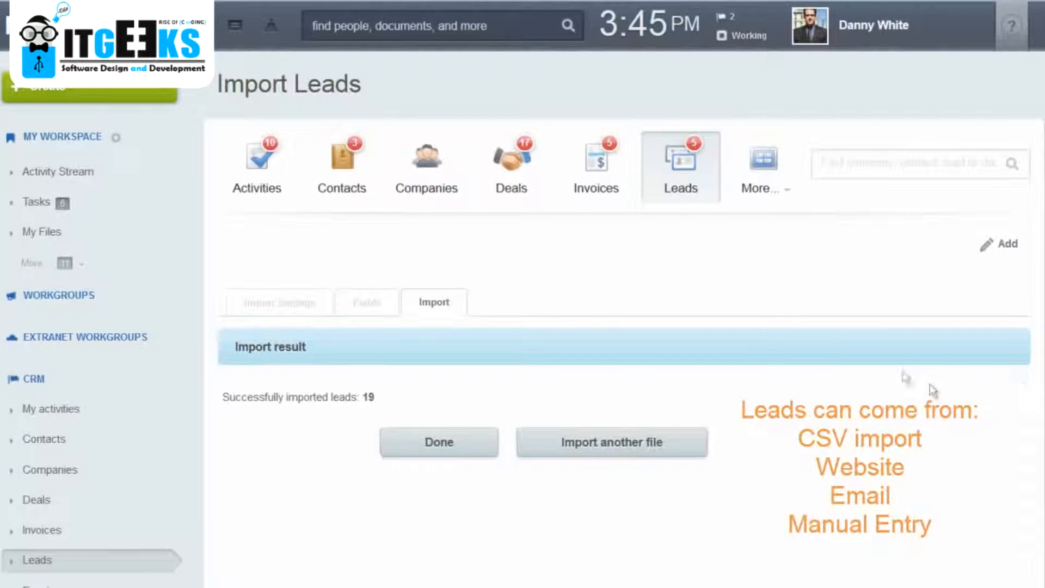
click(445, 460)
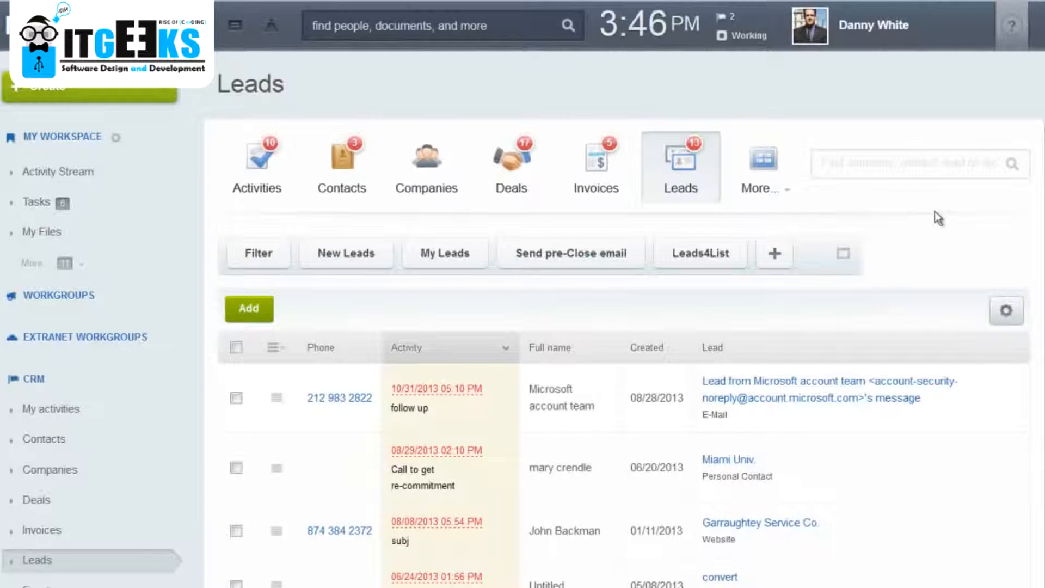
Go to the CRM settings and open the selection lists.
scroll(937, 218, down, 5)
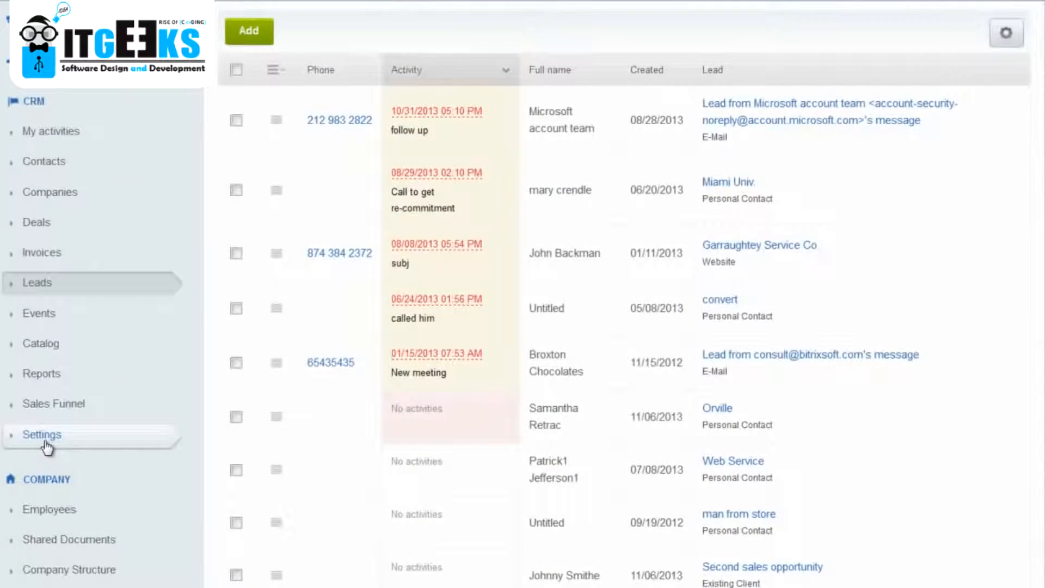
click(46, 440)
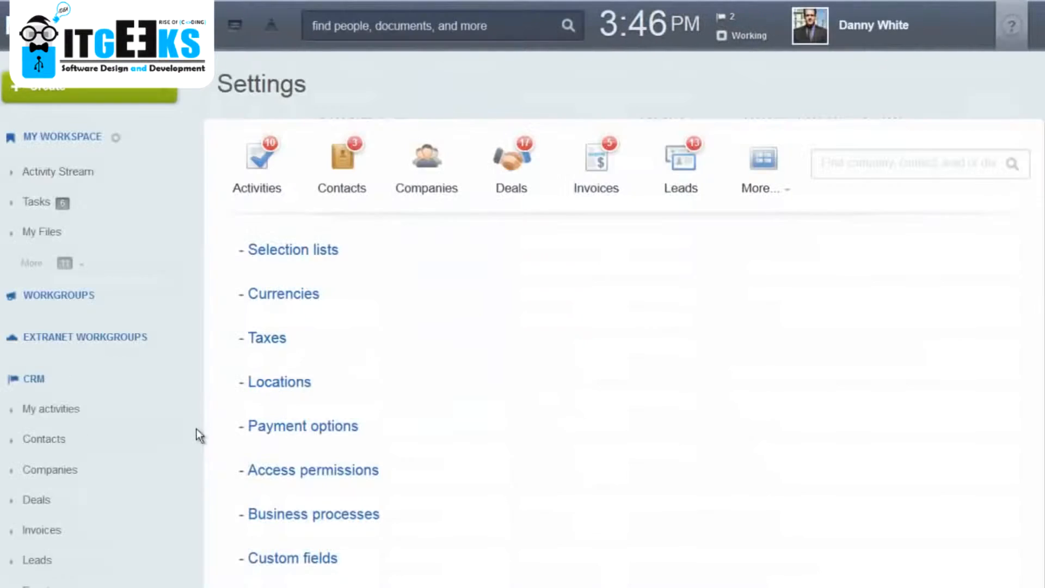
scroll(144, 505, down, 5)
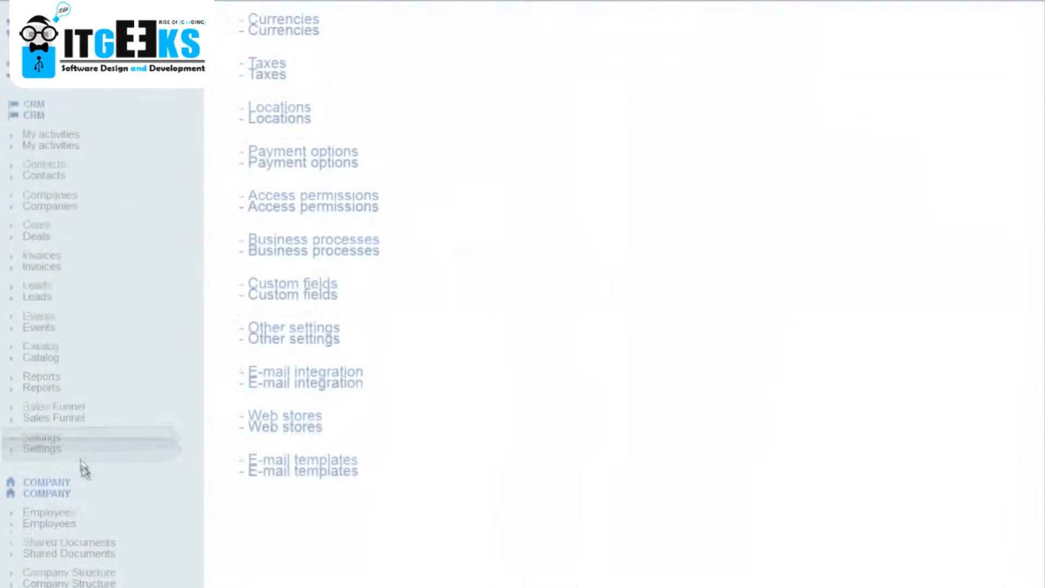
scroll(57, 443, up, 3)
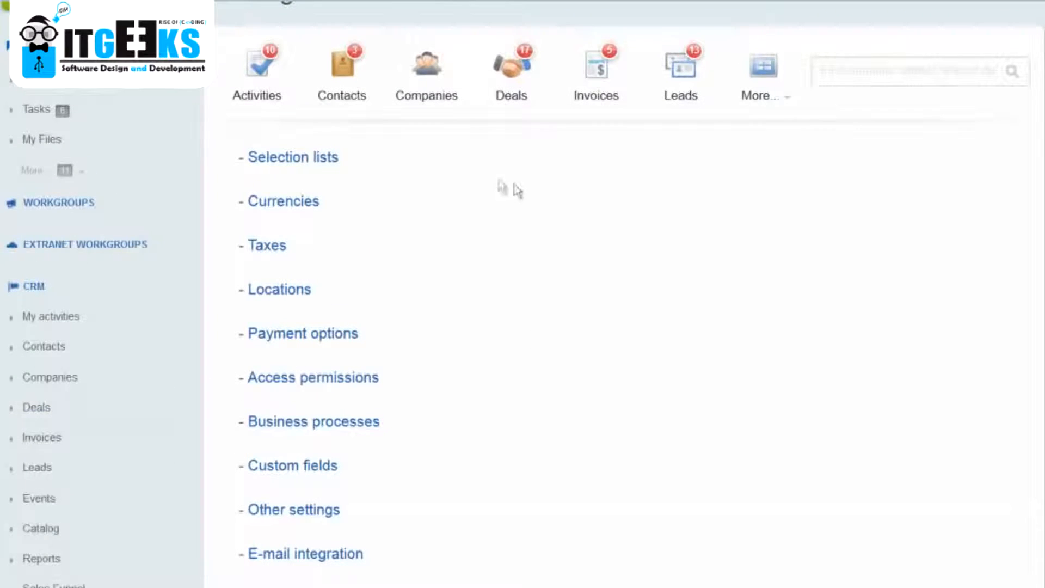
scroll(561, 212, down, 2)
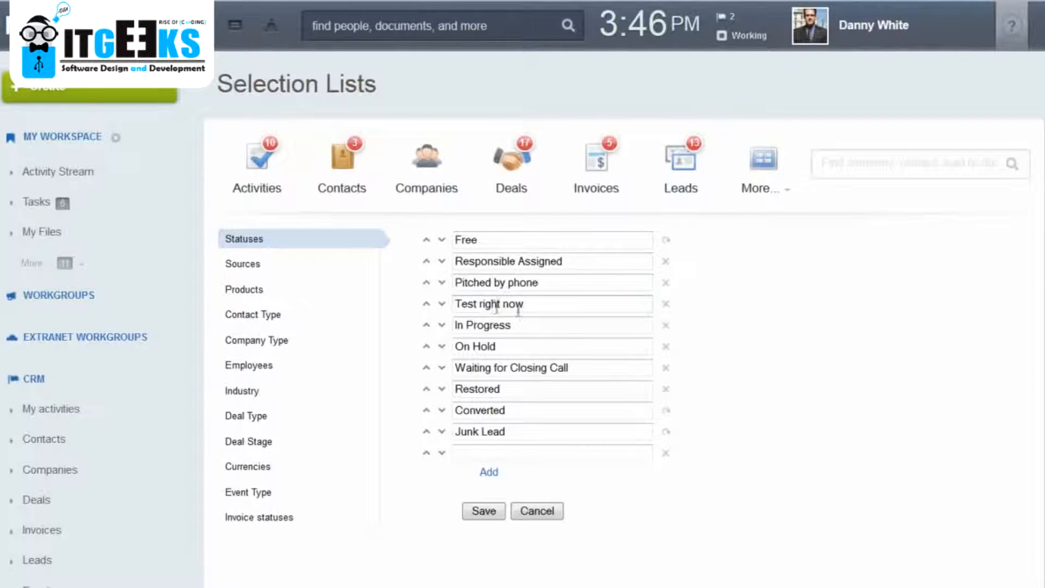
Delete the "Test right now" entry from the Statuses selection list.
drag(456, 304, 547, 308)
click(547, 308)
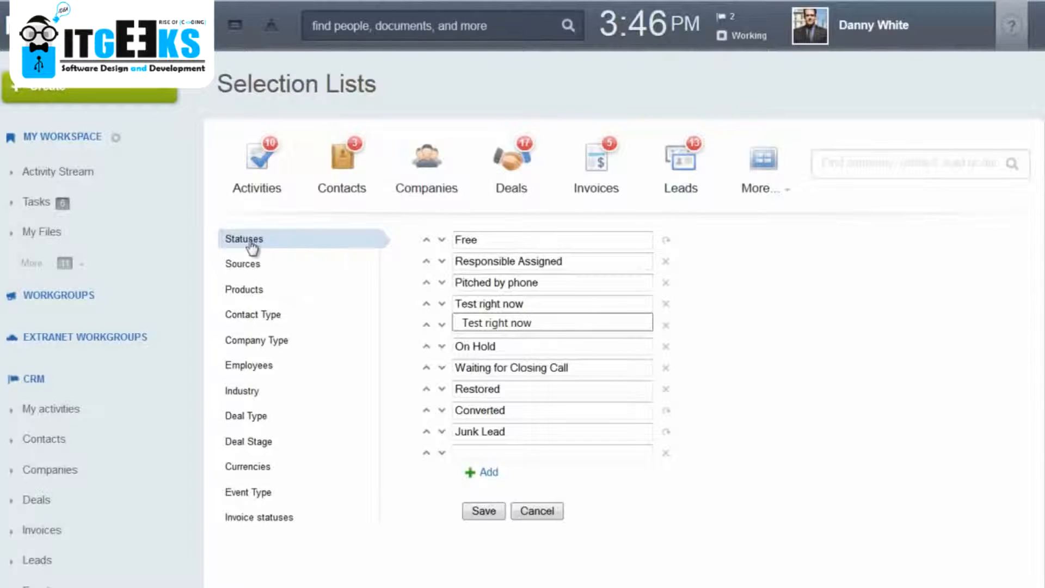
click(666, 304)
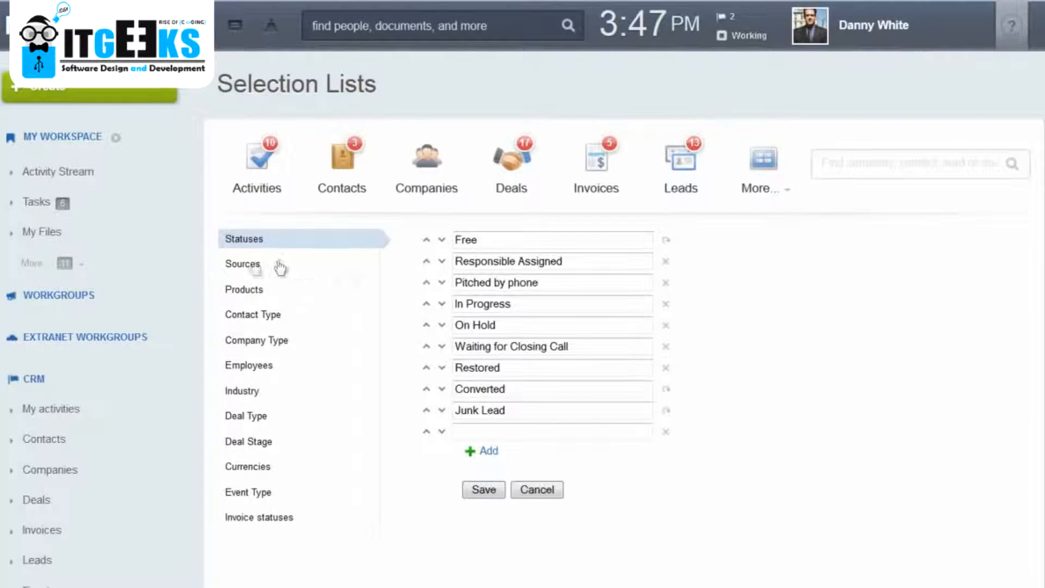
View the entries of the Sources, Contact Type, Company Type and Deal Stage selection lists.
click(246, 265)
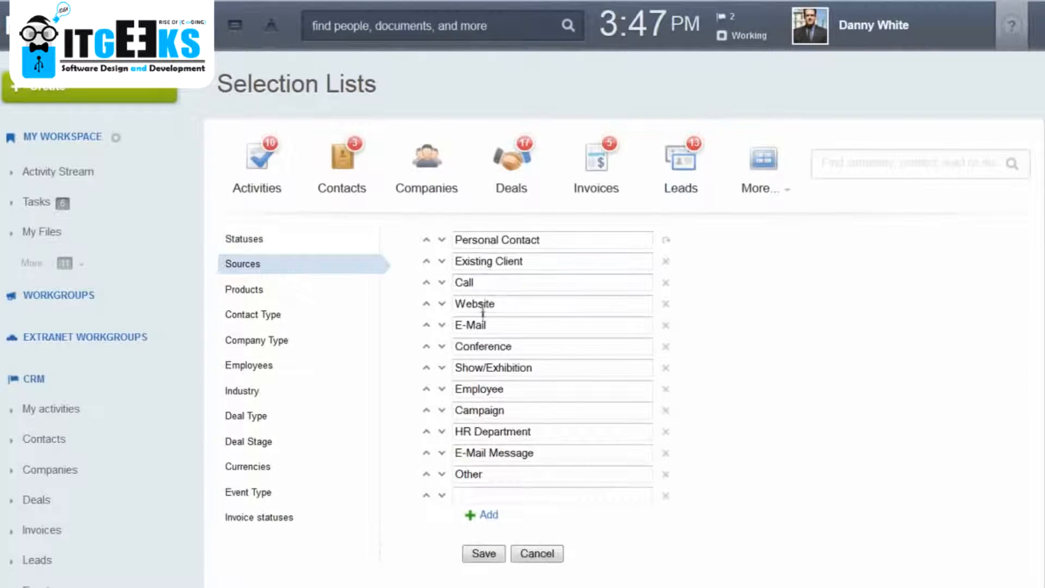
click(268, 323)
click(268, 341)
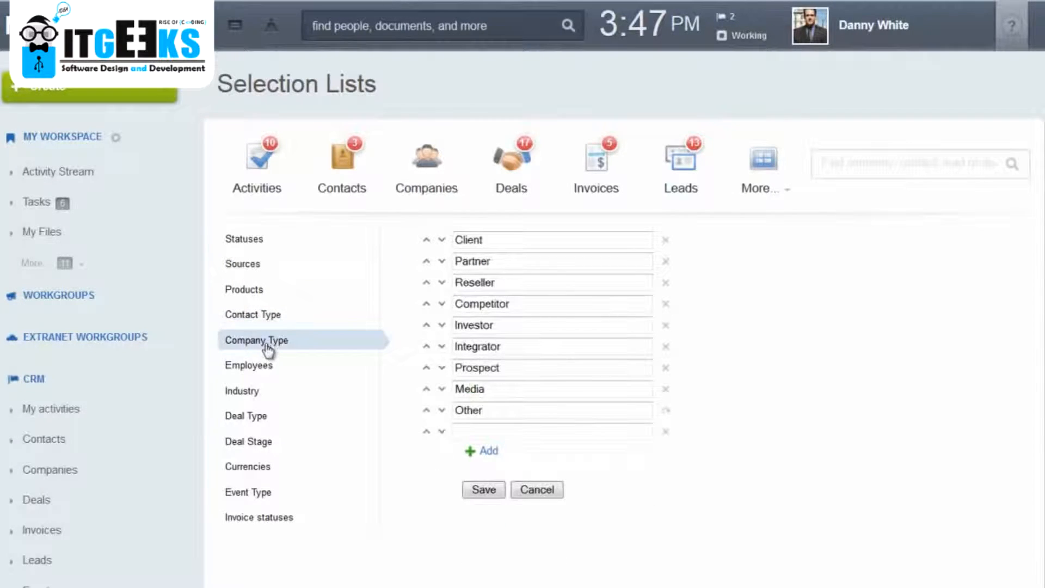
click(274, 445)
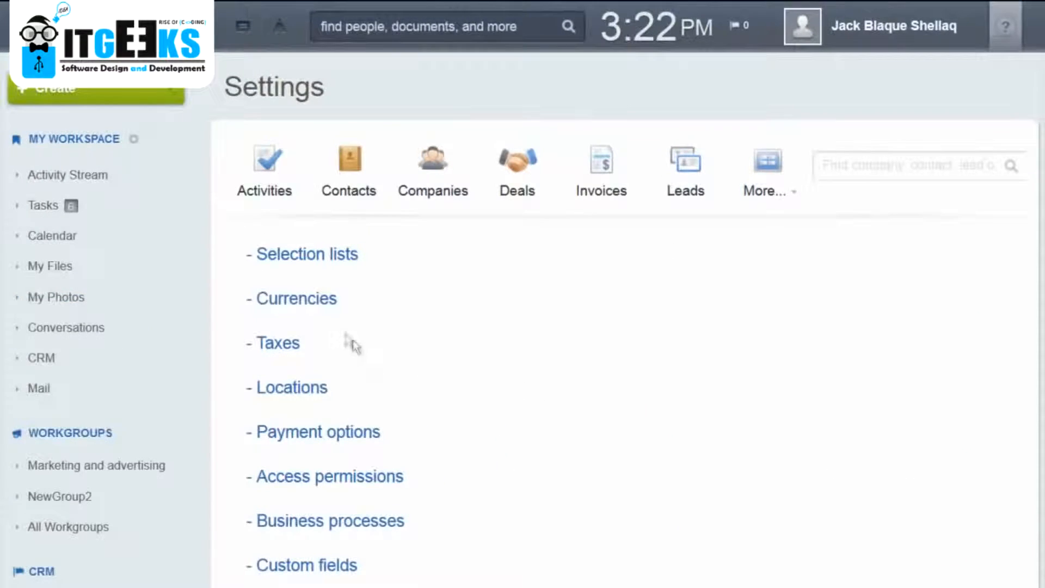
Add the currency BRL with a default exchange rate of 2 and enter R$ in its English currency format.
click(320, 305)
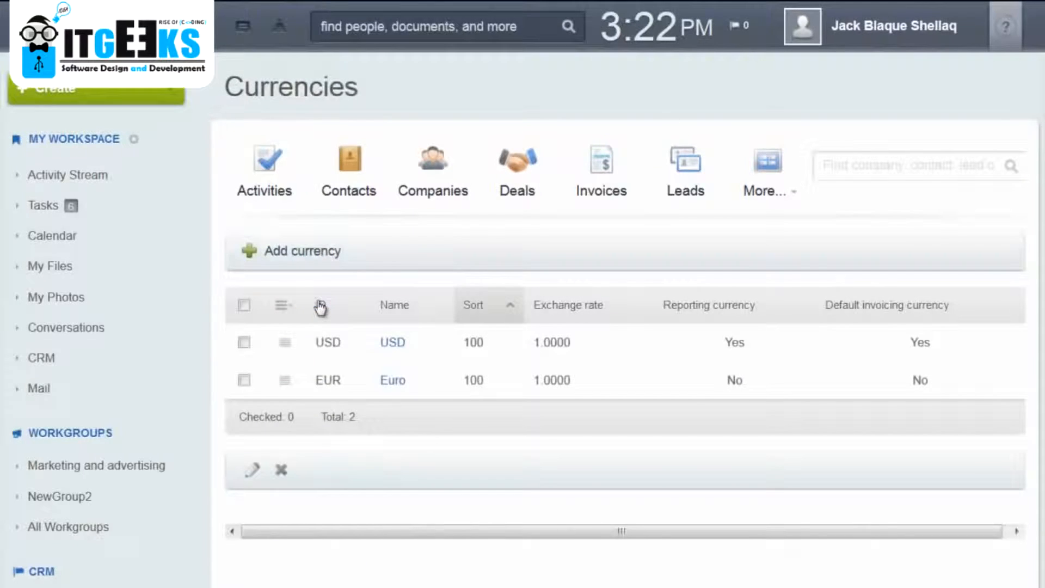
click(297, 260)
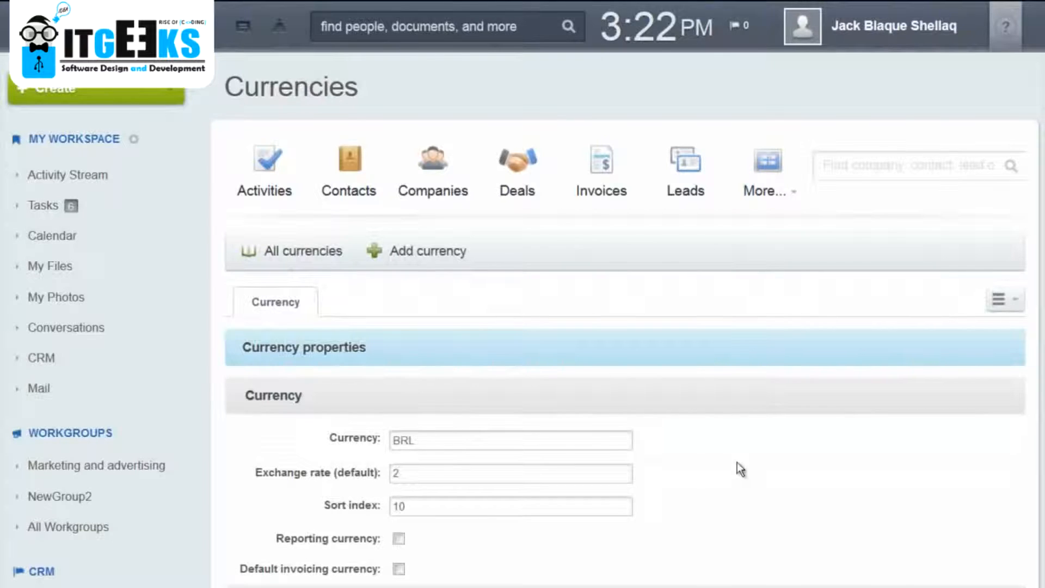
scroll(740, 469, down, 2)
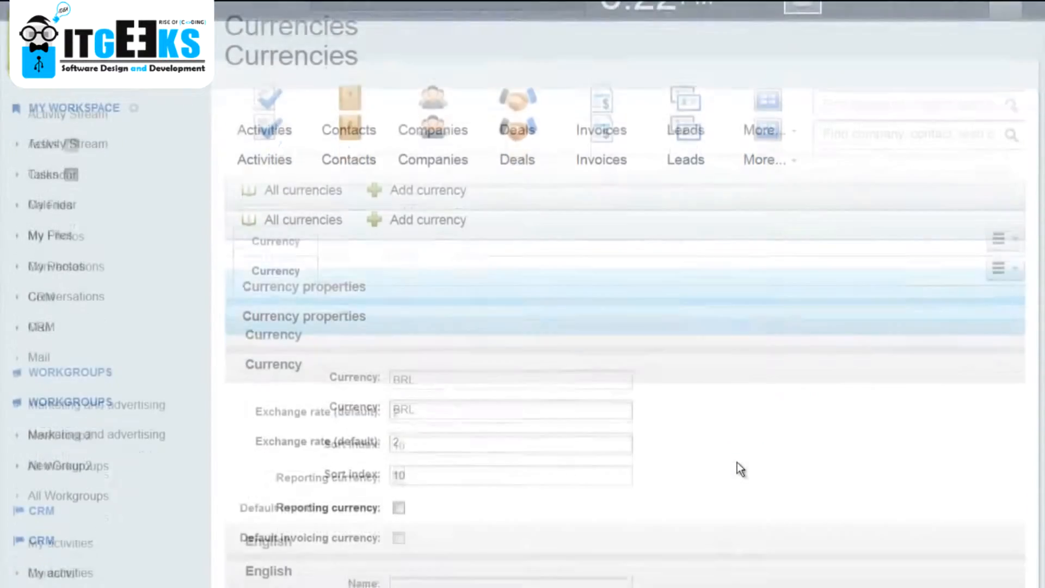
scroll(739, 467, down, 2)
scroll(736, 460, down, 1)
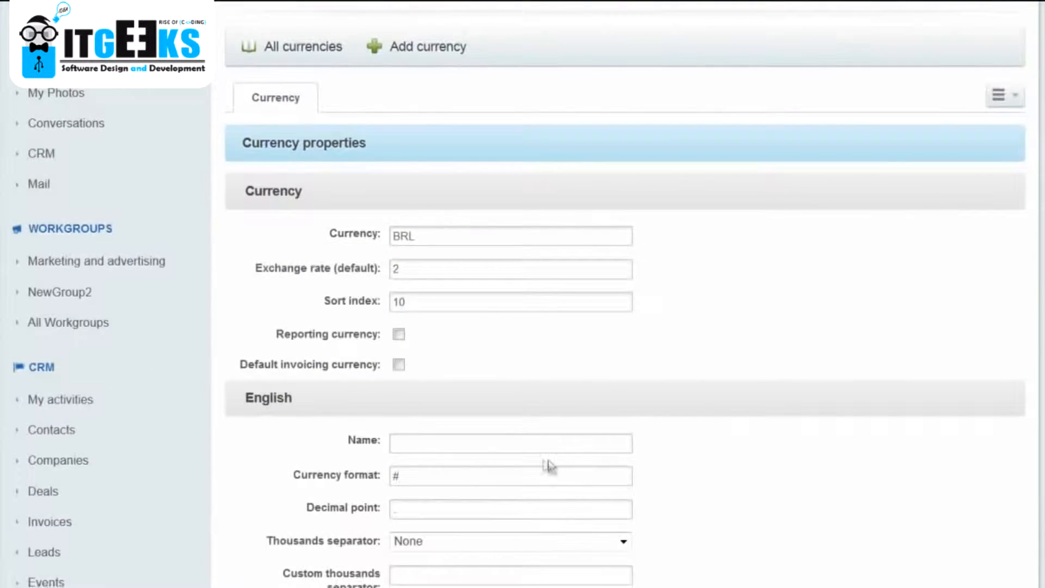
click(414, 446)
key(Tab)
text(R$)
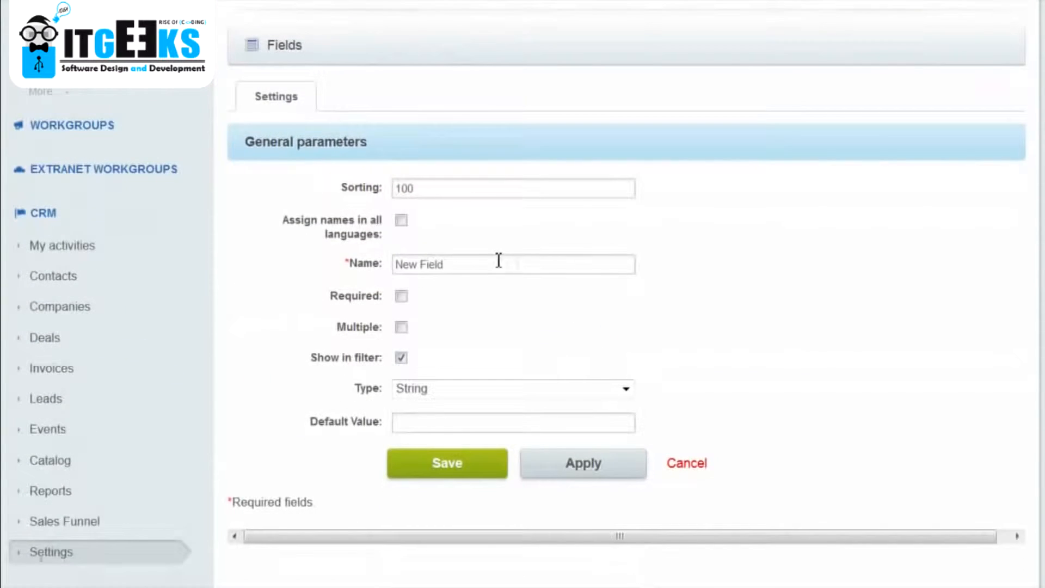
Name the new custom field "Regional Code" and view the available field types, leaving the type as String.
drag(480, 263, 272, 268)
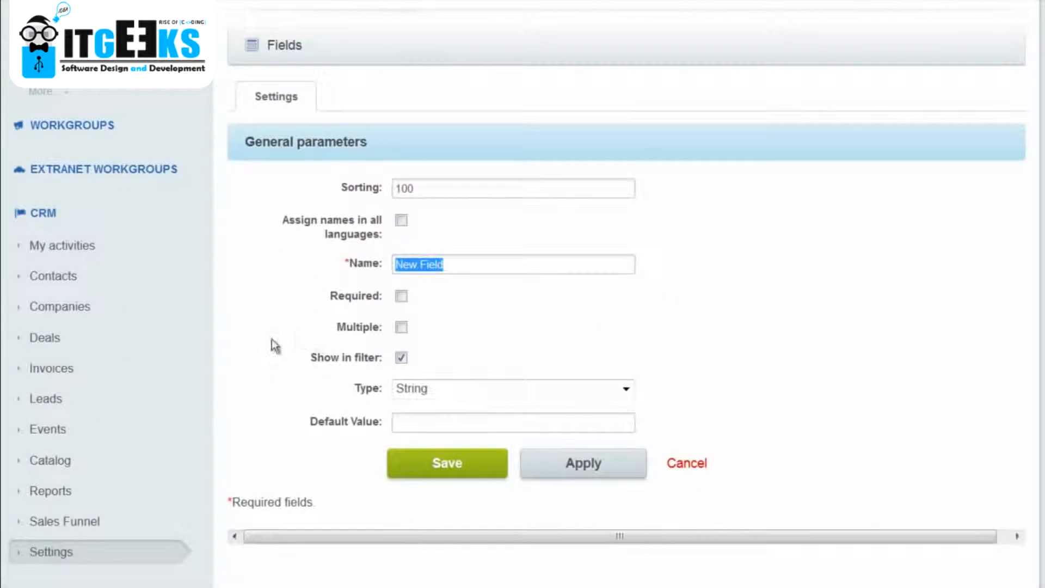
text(Regional Code)
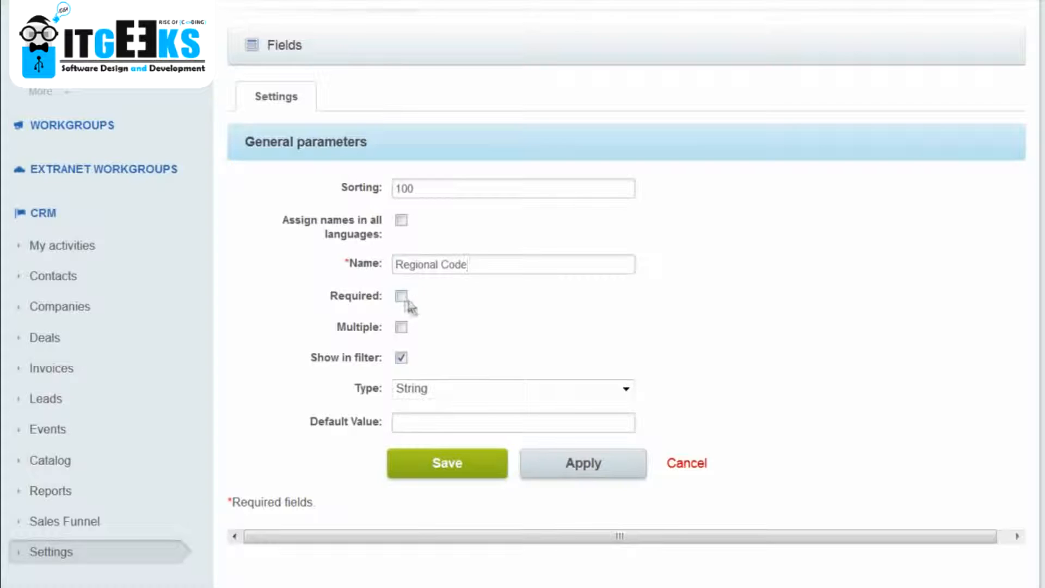
click(437, 391)
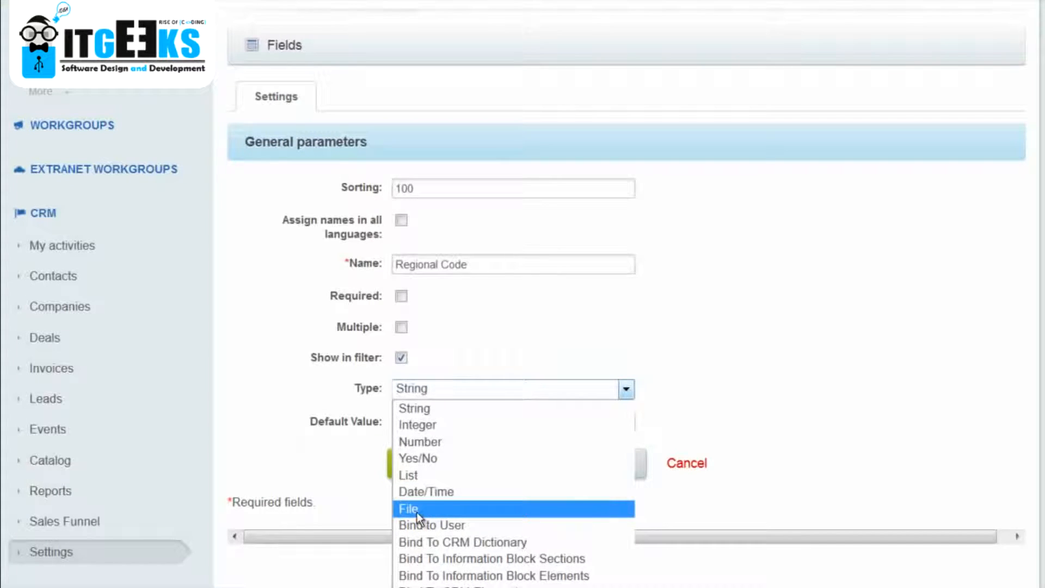
click(365, 513)
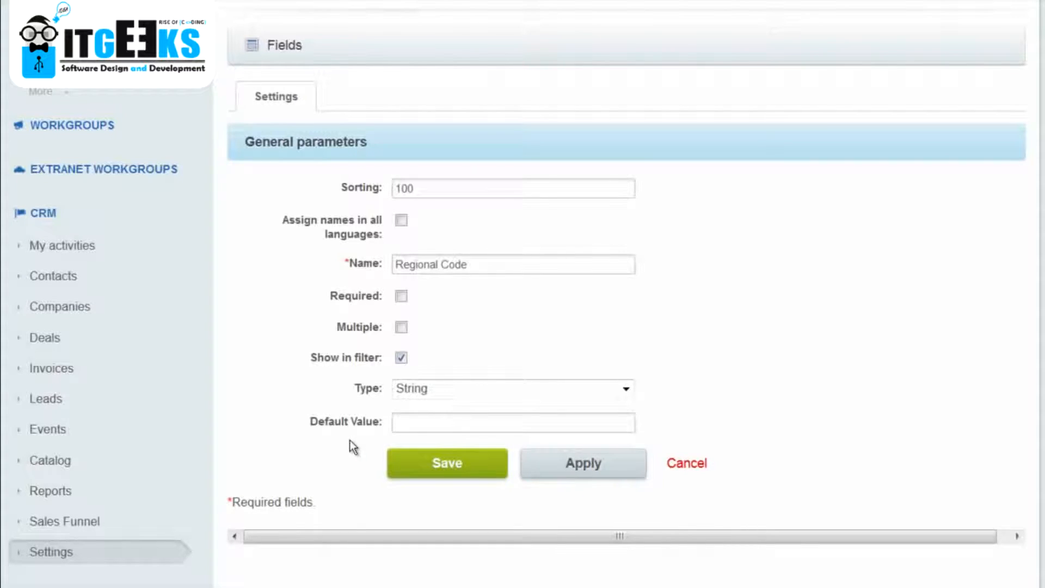
Open the e-mail integration settings and view the mailbox and incoming mail processing parameters.
scroll(349, 440, up, 4)
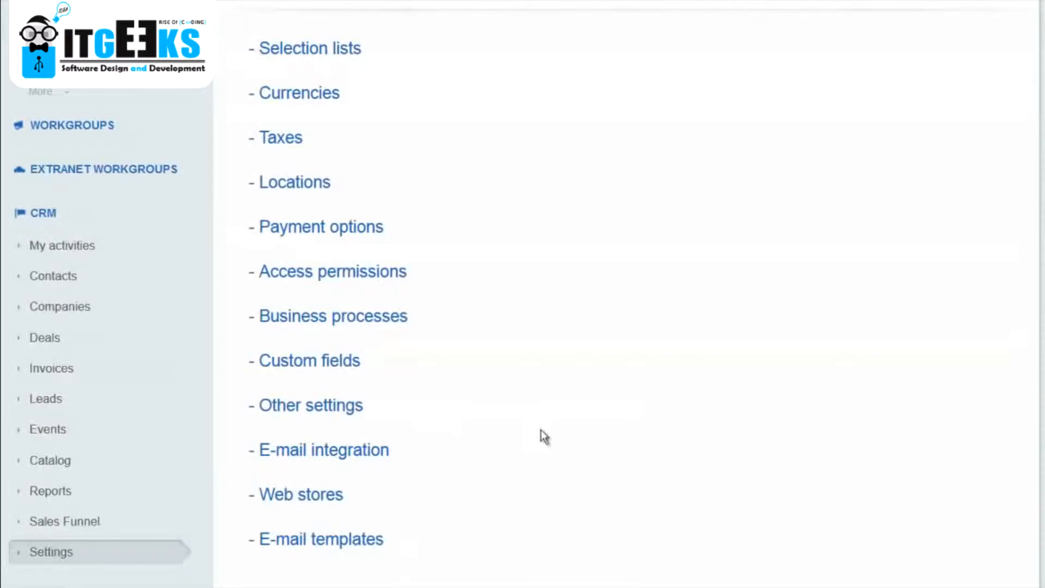
scroll(695, 426, down, 1)
scroll(694, 426, down, 4)
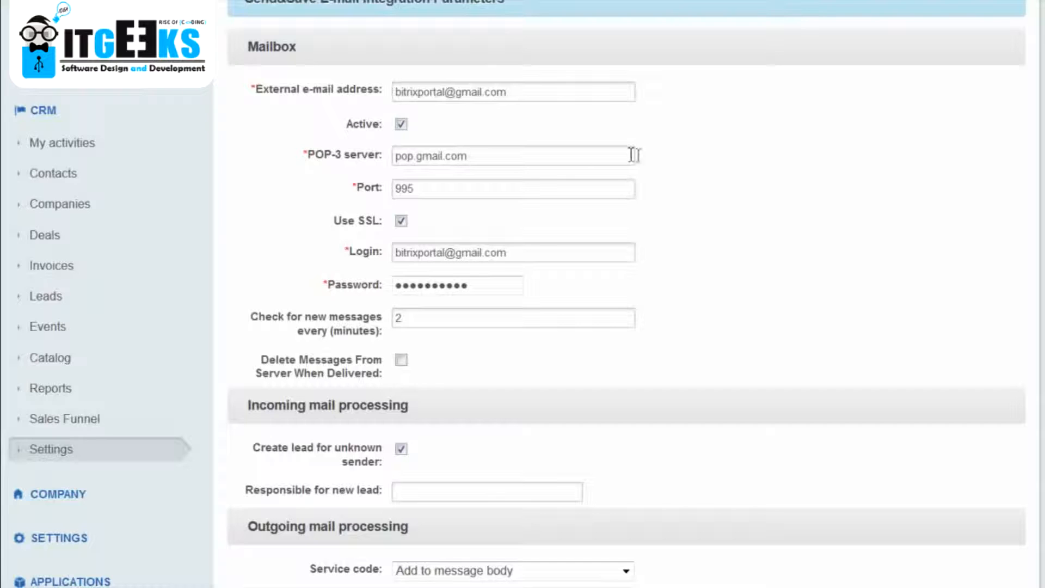
View the outgoing mail processing and subject filter parameters of the e-mail integration.
scroll(744, 291, down, 1)
scroll(743, 292, down, 2)
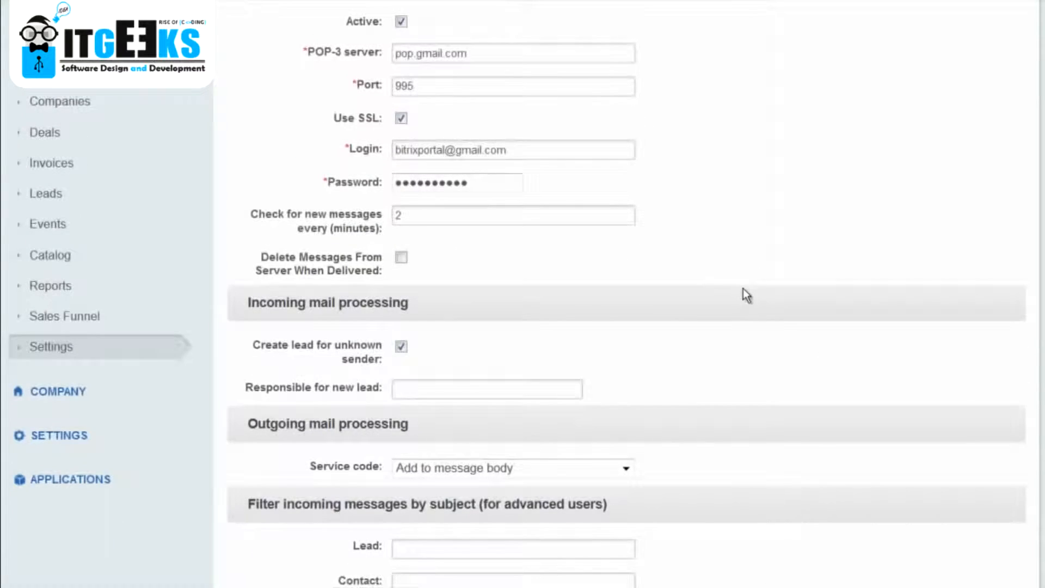
Expand the My Leads filter in the leads list, choose a different responsible person and collapse the filter.
drag(266, 241, 387, 261)
click(488, 247)
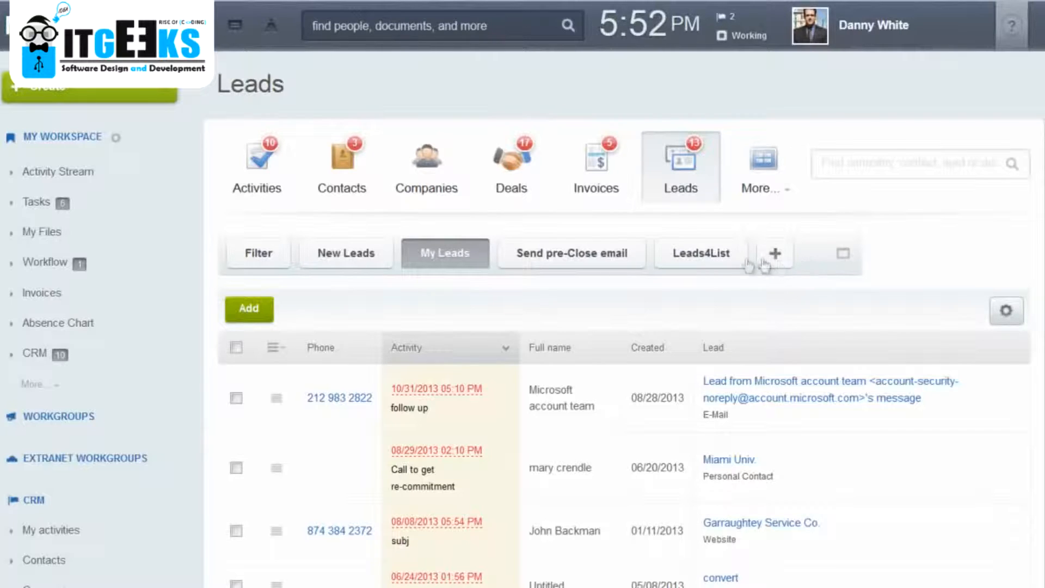
click(842, 256)
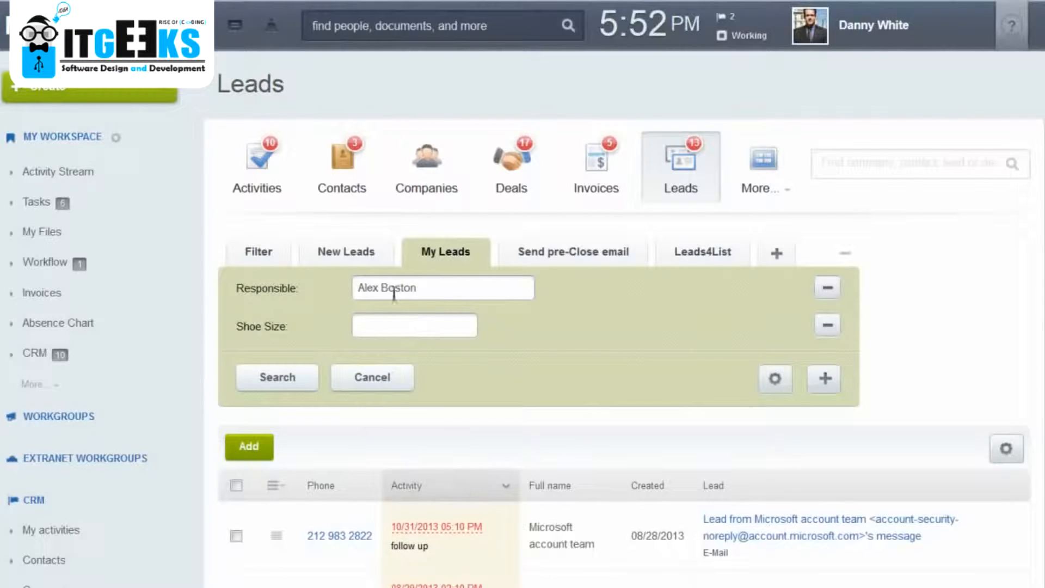
click(433, 289)
click(387, 325)
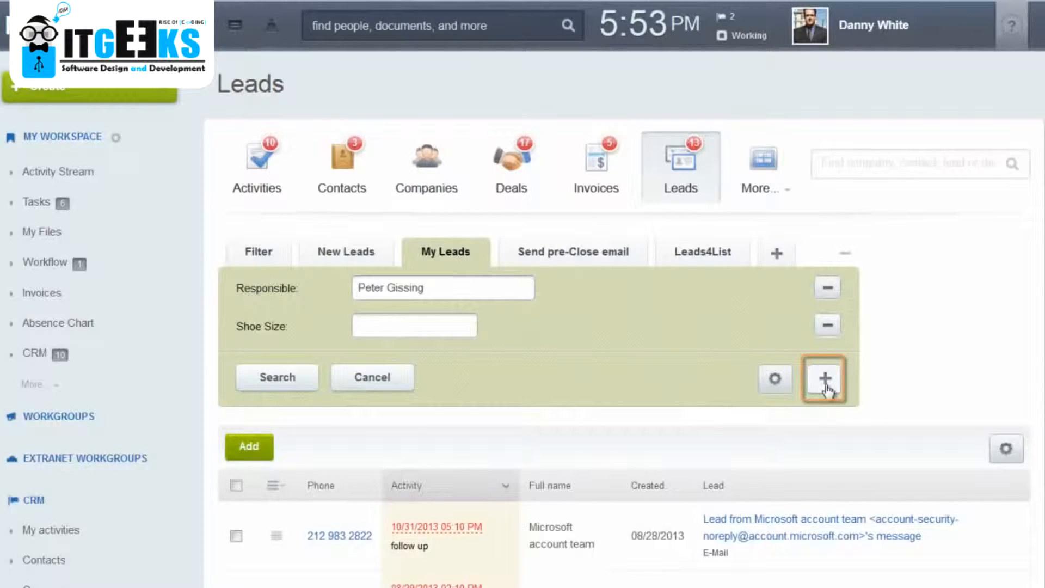
click(843, 254)
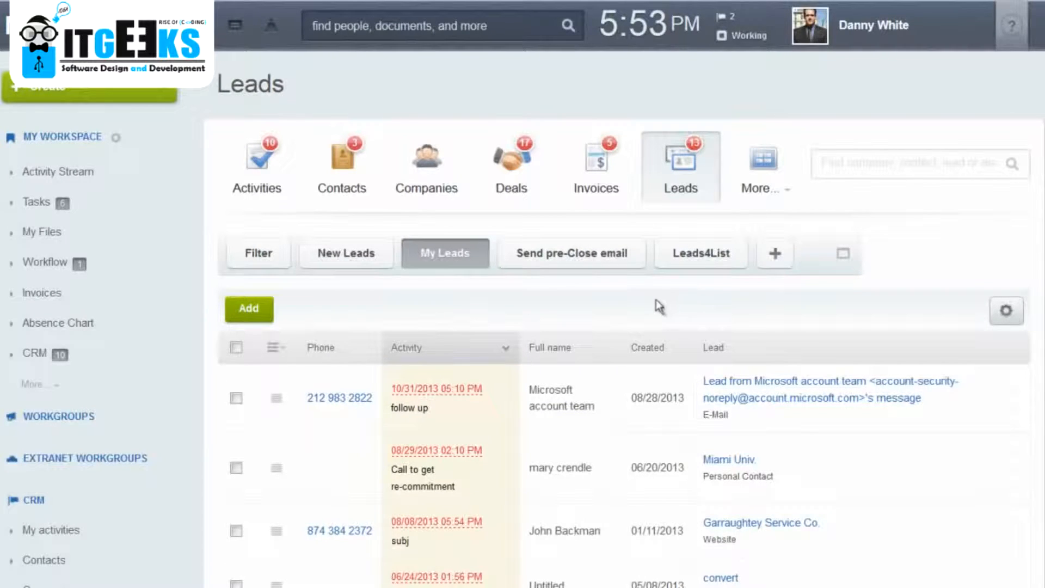
Review the available columns for the leads list and move the Created column directly before Full name.
scroll(653, 307, down, 3)
scroll(490, 234, down, 2)
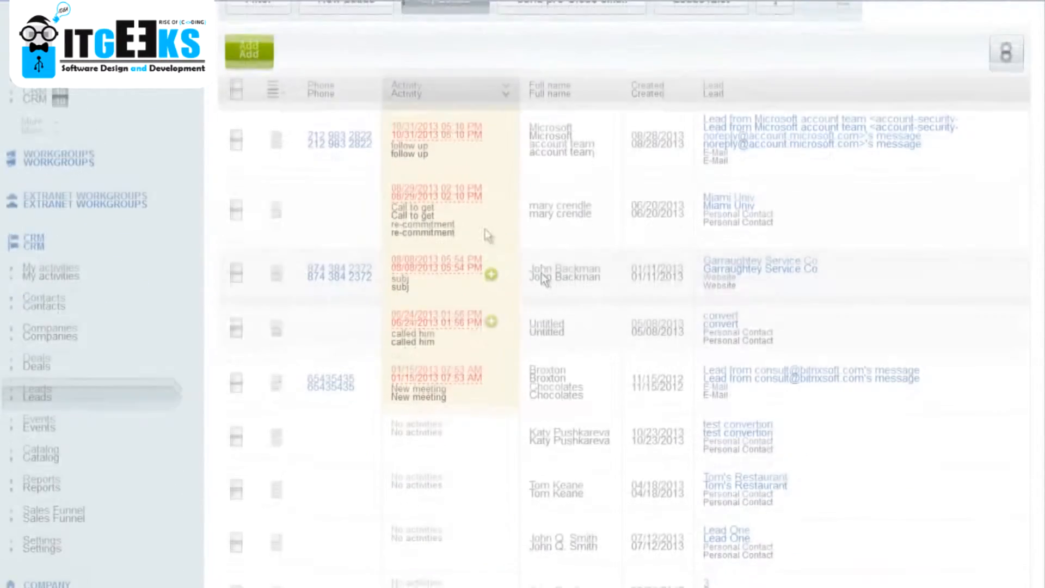
click(275, 71)
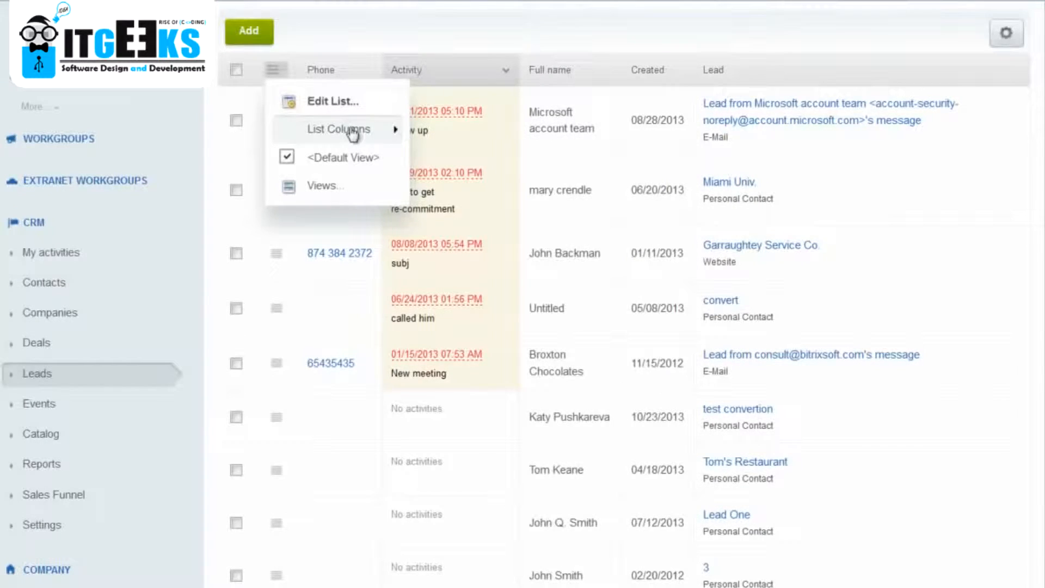
mouse_move(351, 131)
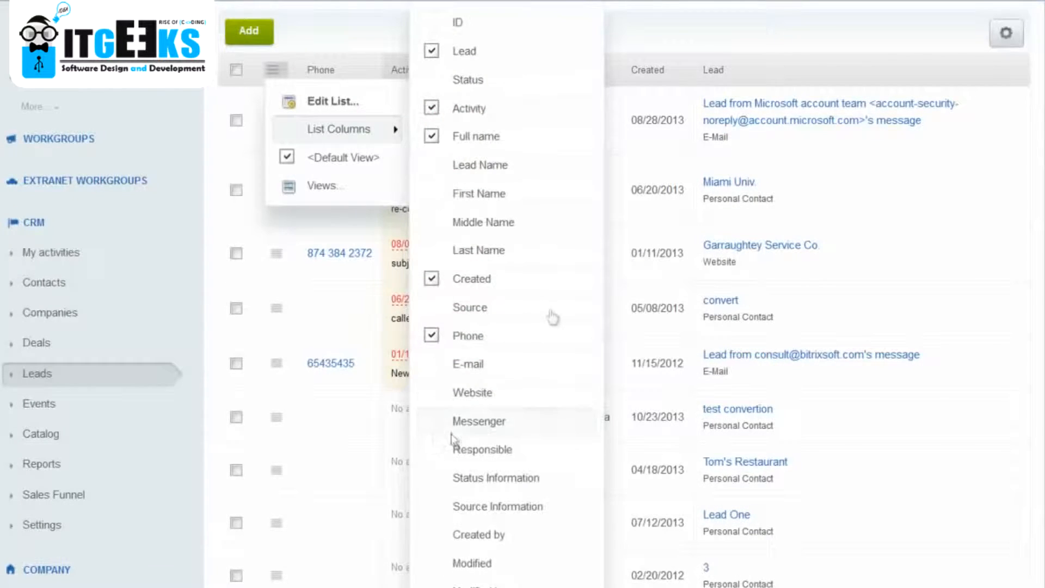
click(687, 44)
drag(657, 76, 534, 83)
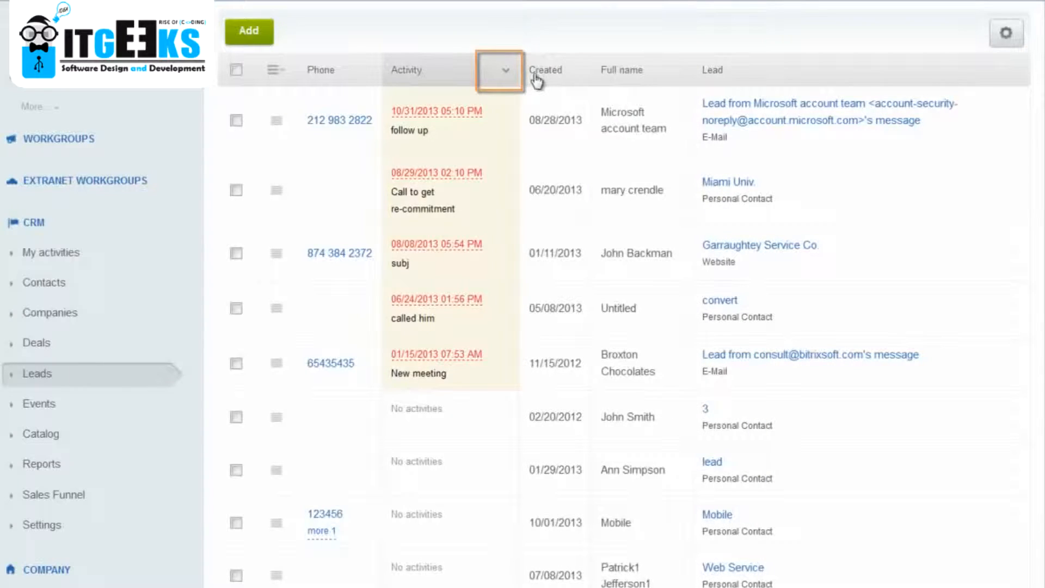
Open the Mobile lead and look through its new task form without creating a task.
click(277, 124)
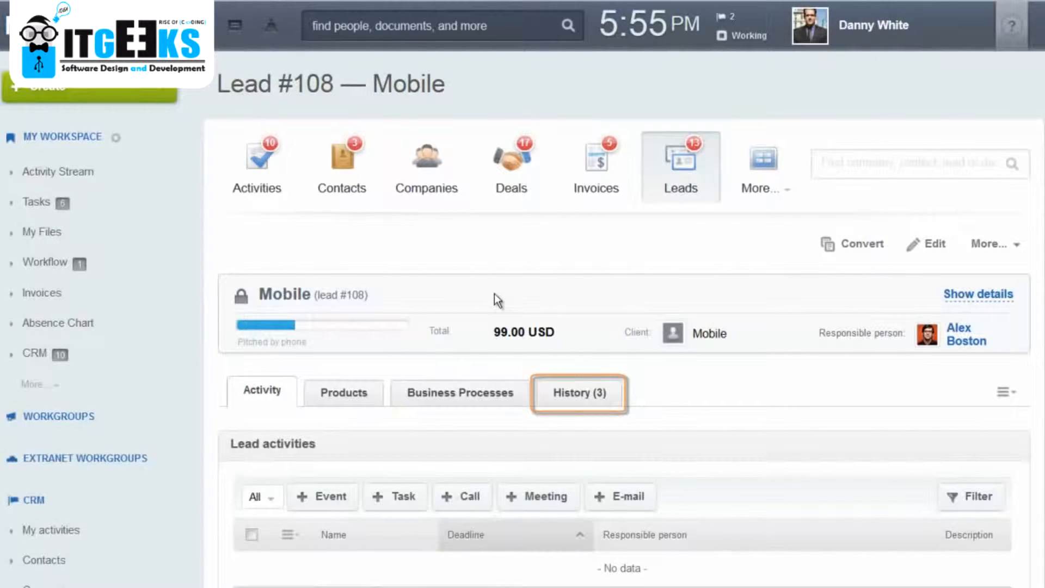
scroll(494, 293, down, 3)
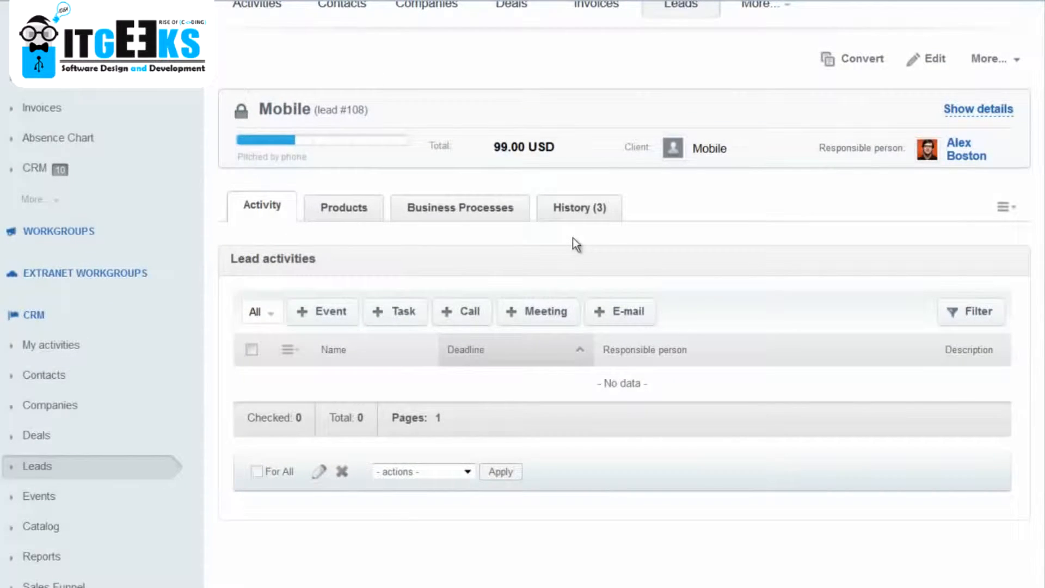
click(389, 316)
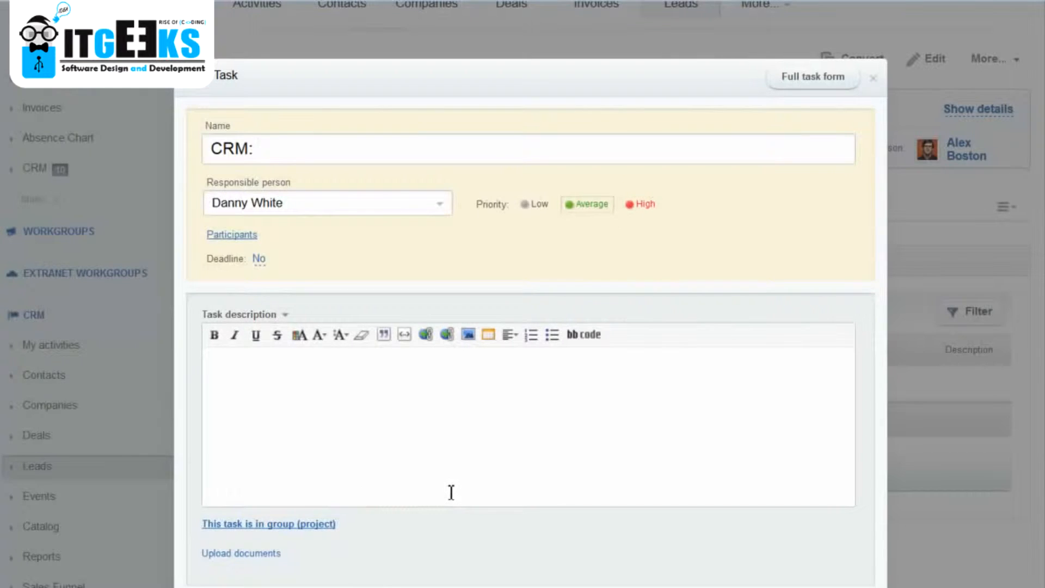
scroll(558, 465, down, 3)
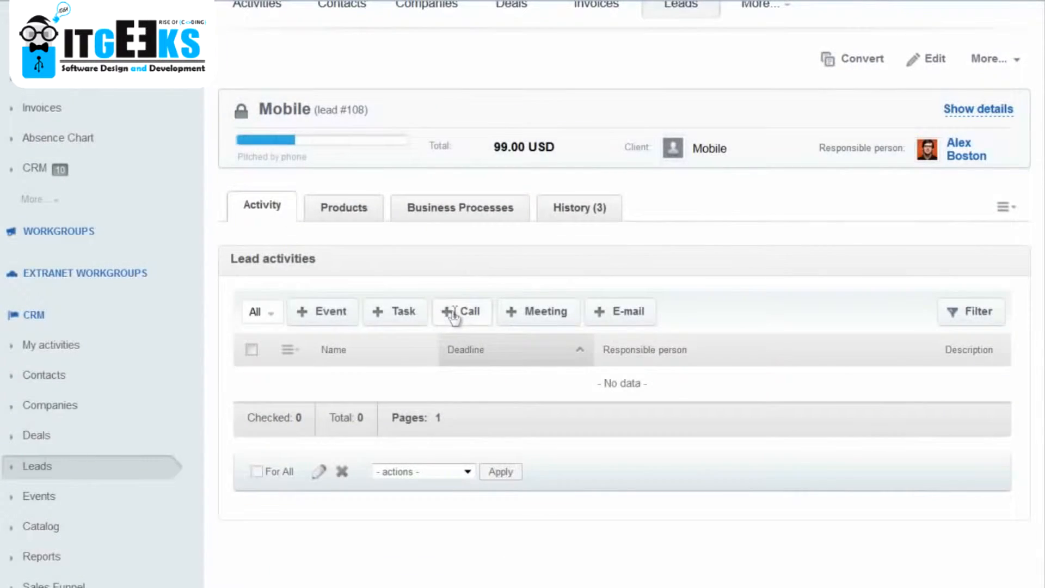
Add a call to the Mobile lead dated 11/14/2013 with the subject "follow up" and save it.
click(454, 315)
click(430, 153)
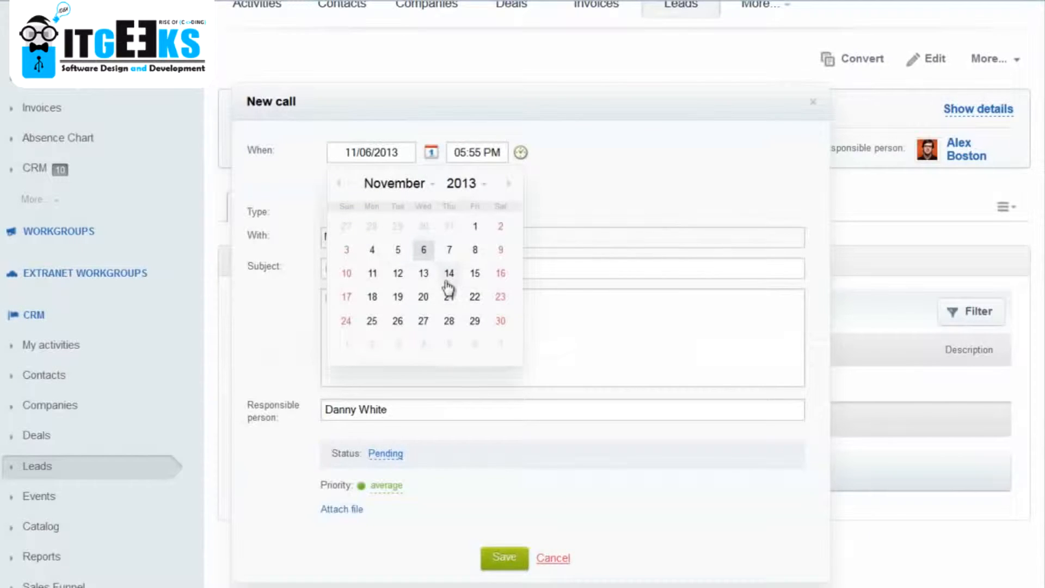
click(449, 274)
click(445, 272)
text(follow up)
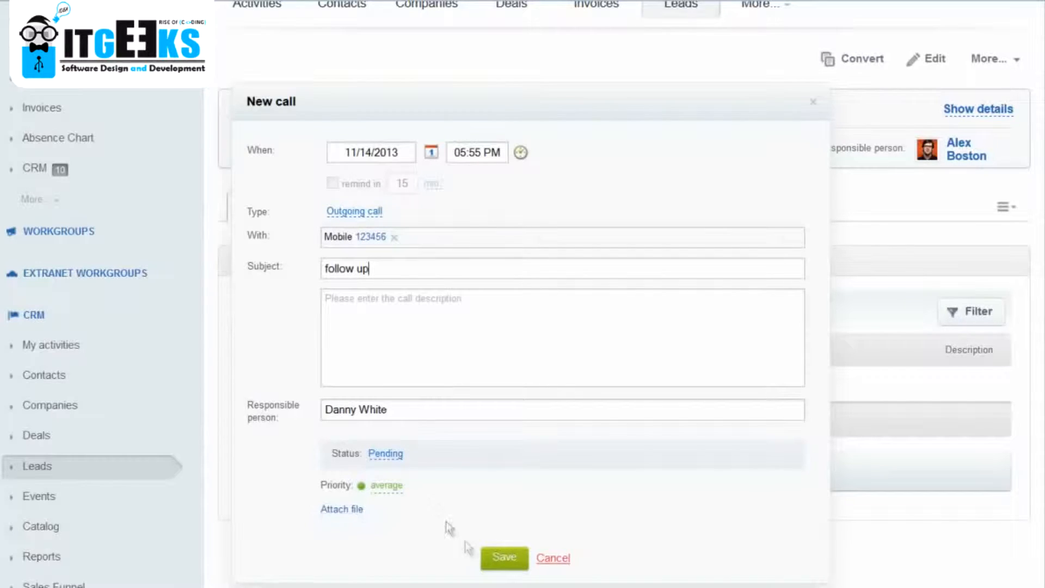
click(505, 553)
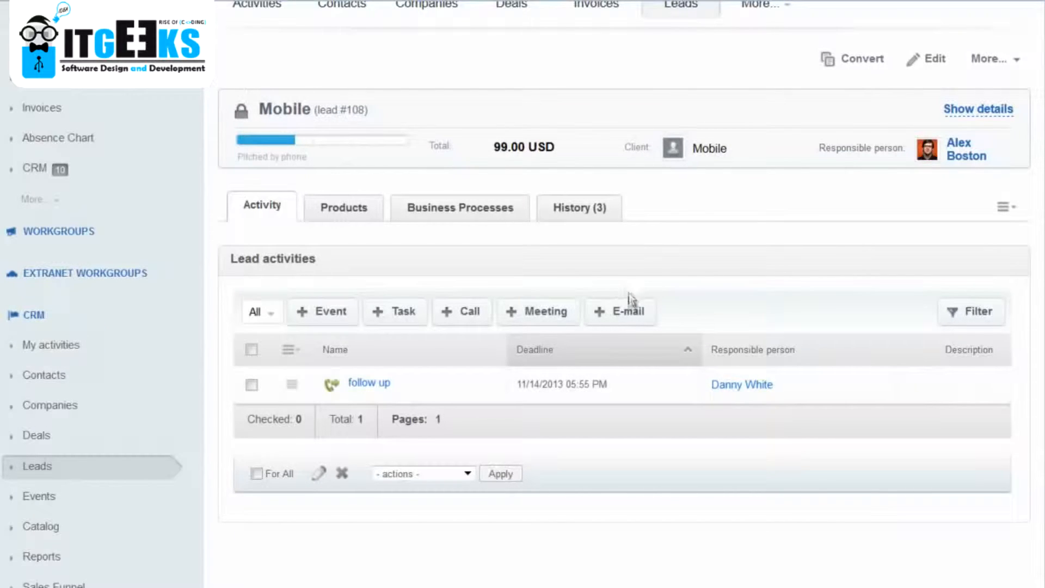
Start a new e-mail message from the Mobile lead and show the available message templates.
click(627, 310)
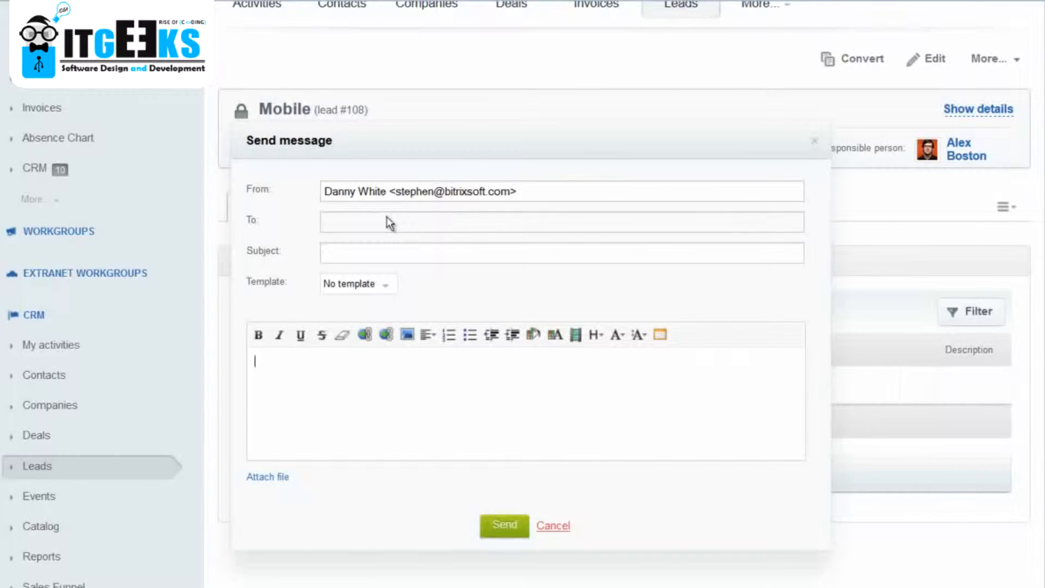
click(386, 285)
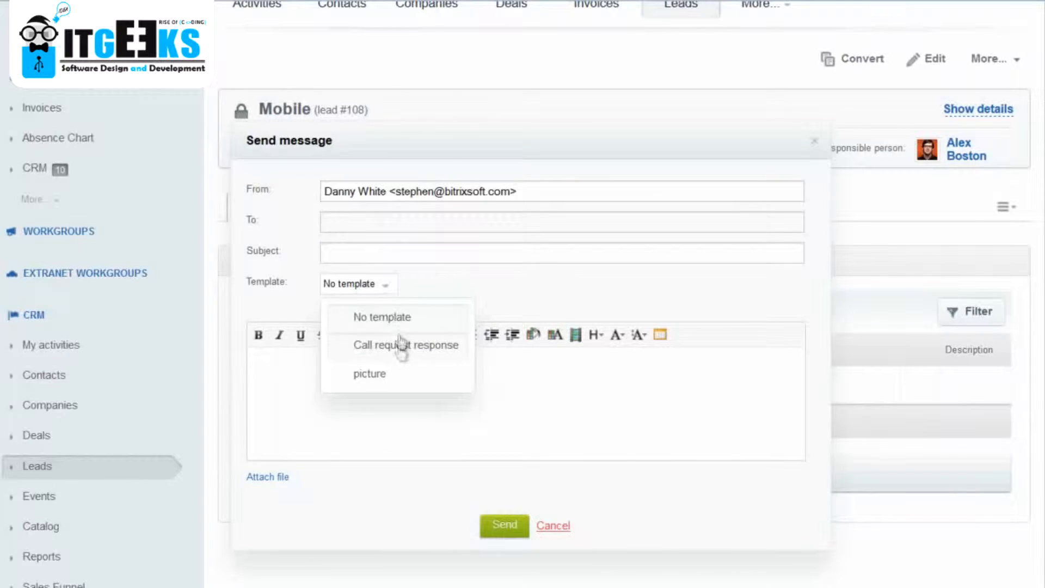
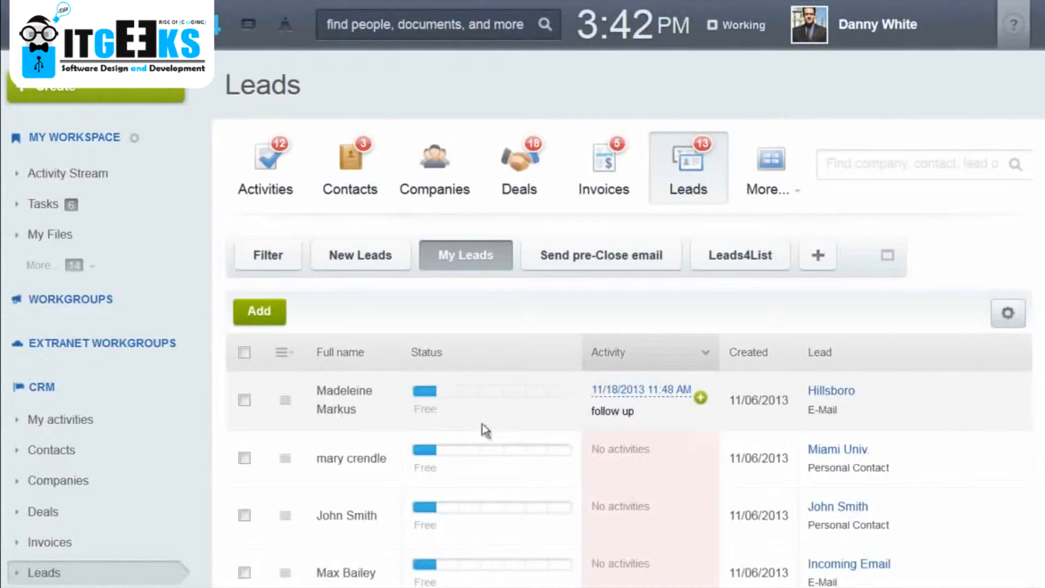
Start converting the Hillsboro lead into a new contact and fill in the contact's work e-mail.
click(562, 396)
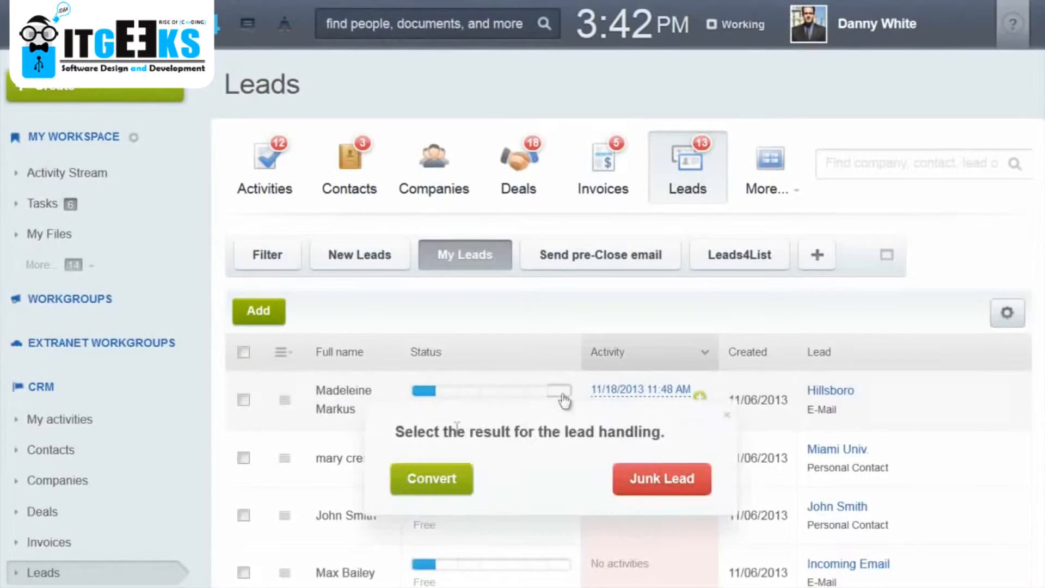
click(447, 487)
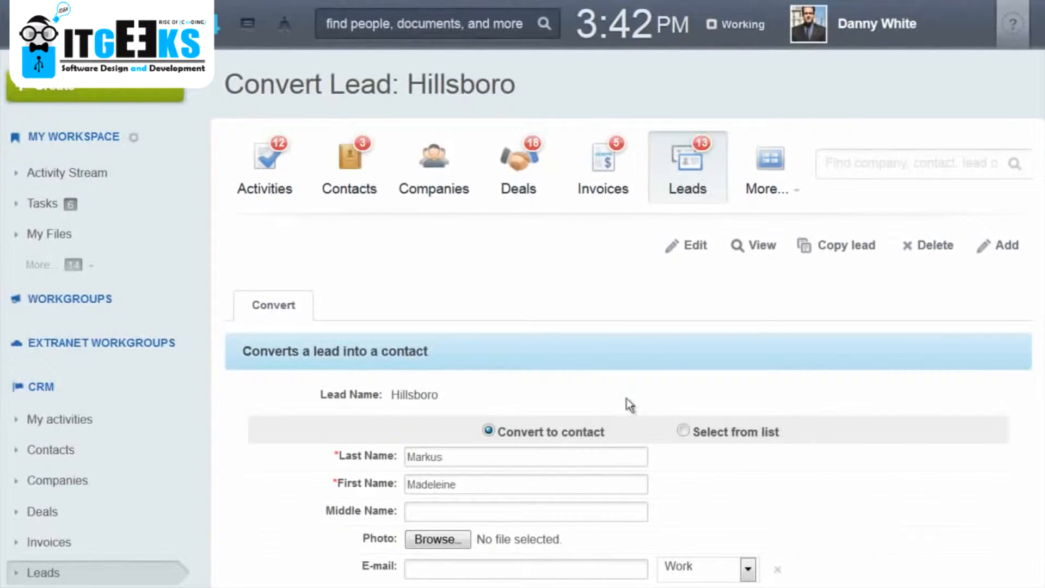
scroll(538, 362, down, 2)
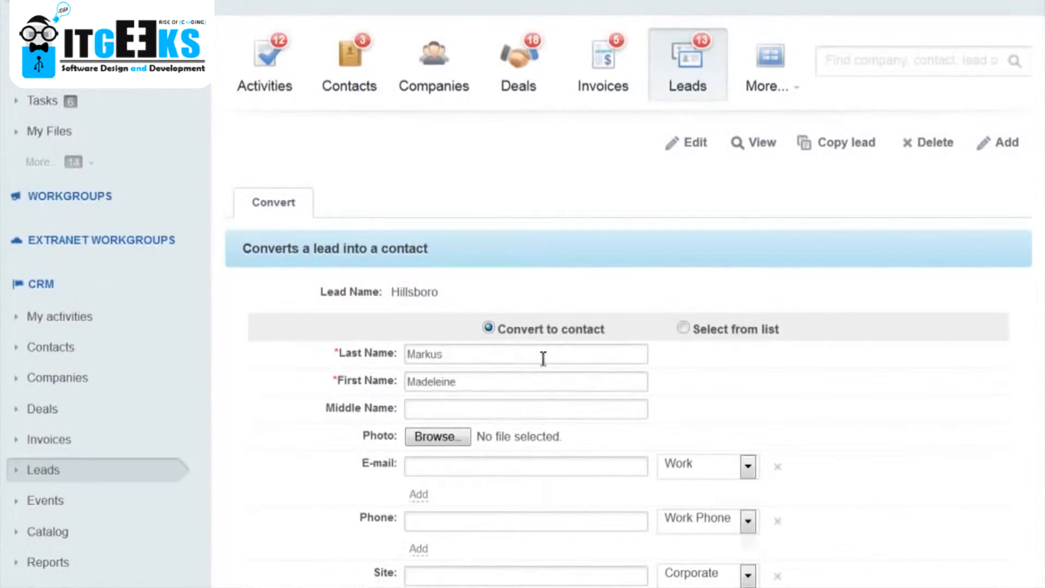
scroll(543, 358, down, 2)
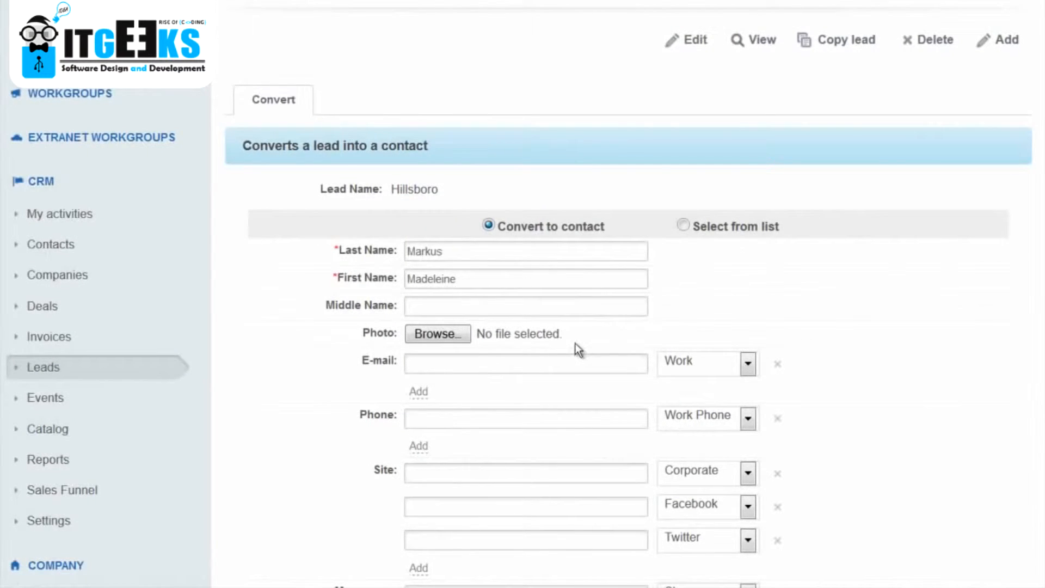
scroll(575, 343, down, 2)
click(522, 261)
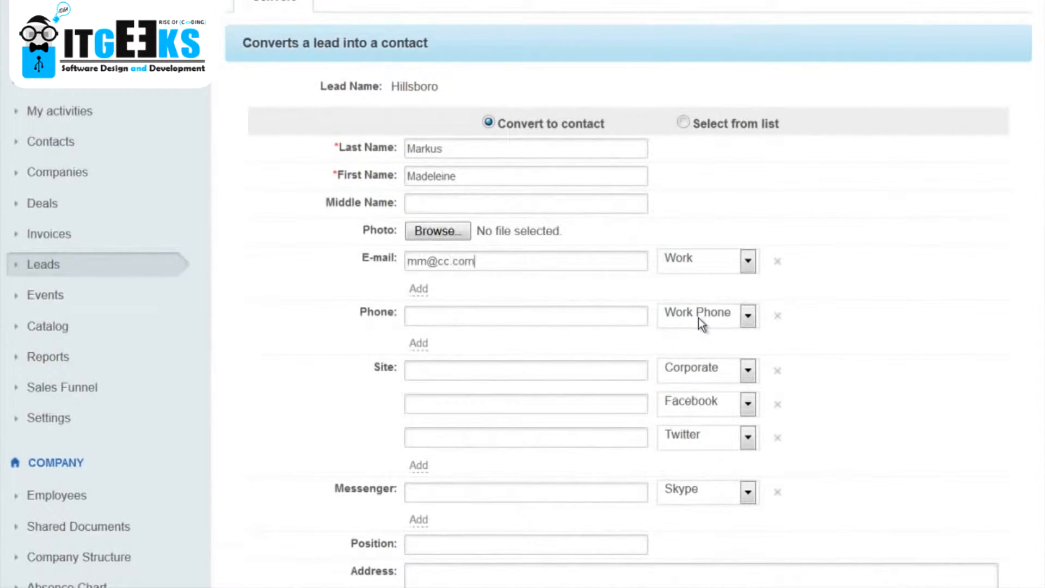
Set the Hillsboro lead conversion to also create a new company instead of selecting an existing one.
scroll(531, 368, down, 6)
scroll(531, 367, down, 6)
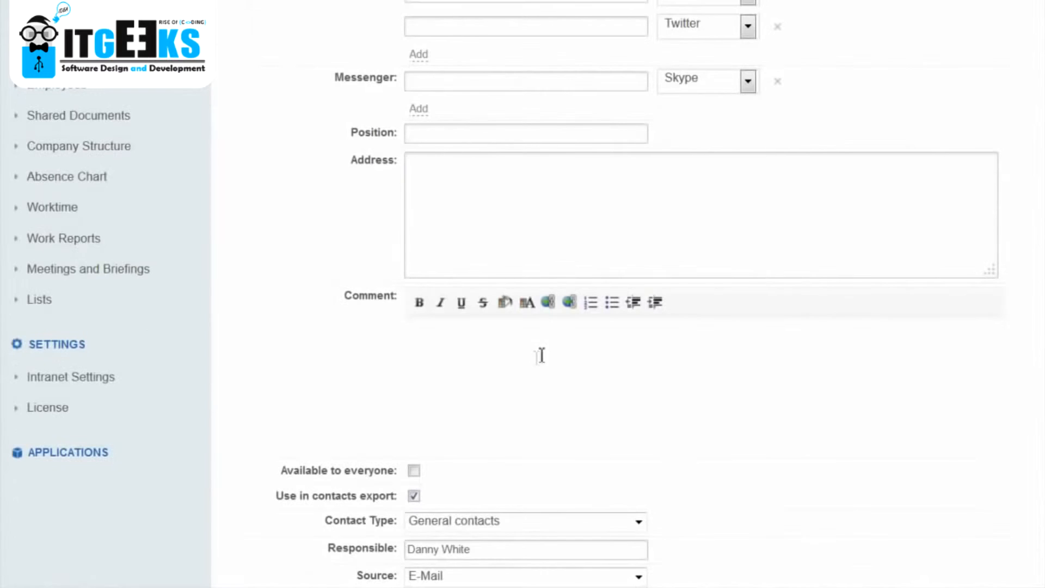
scroll(575, 348, down, 2)
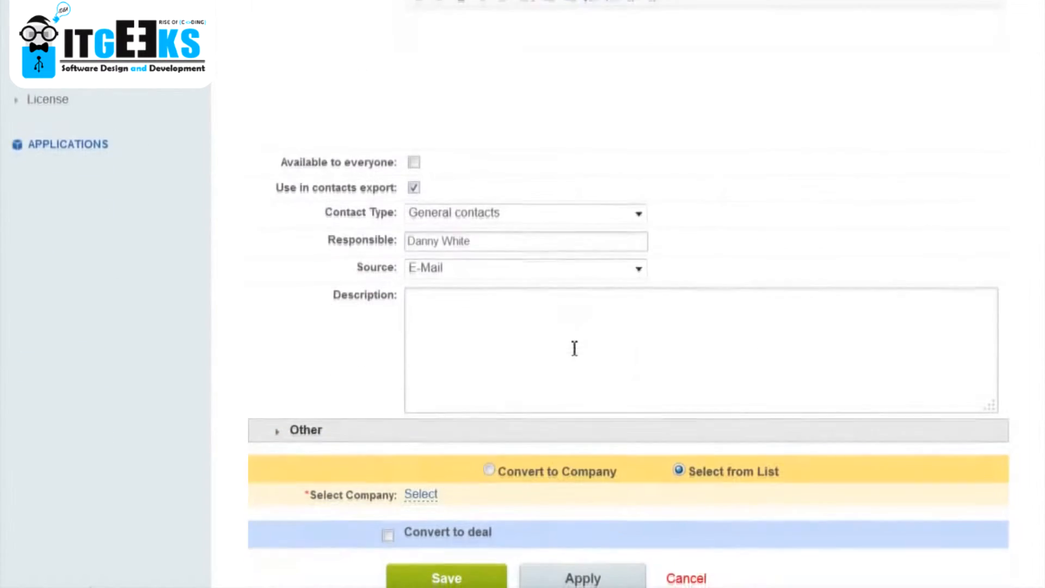
scroll(574, 341, down, 2)
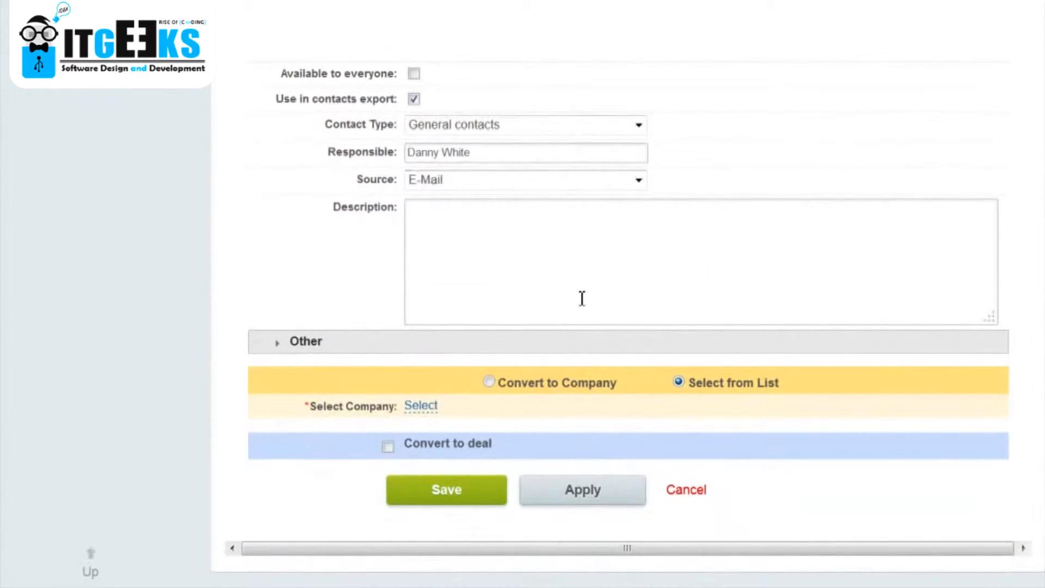
click(490, 381)
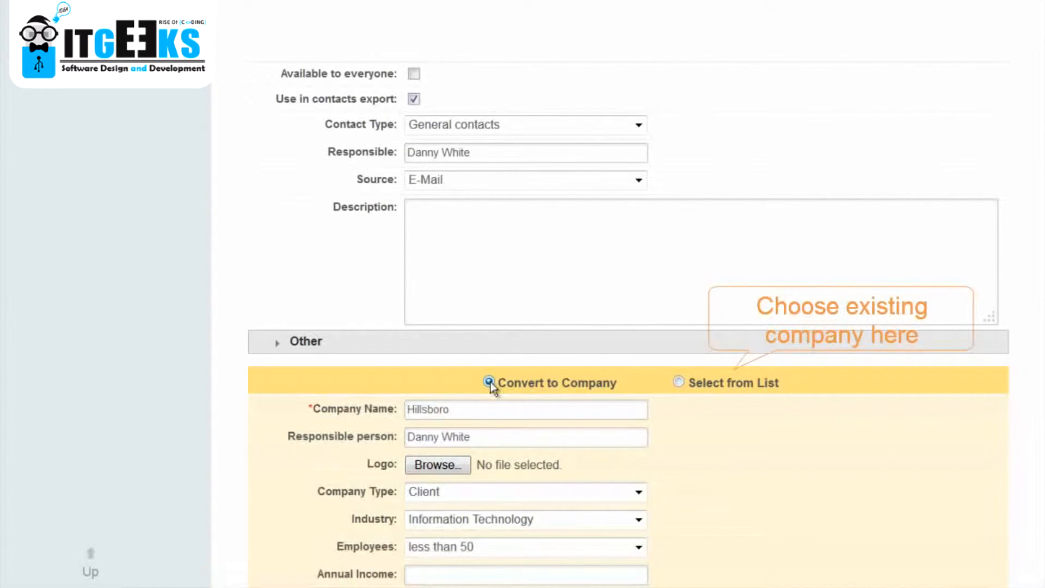
Include a deal in the Hillsboro lead conversion and save the conversion.
scroll(492, 390, down, 3)
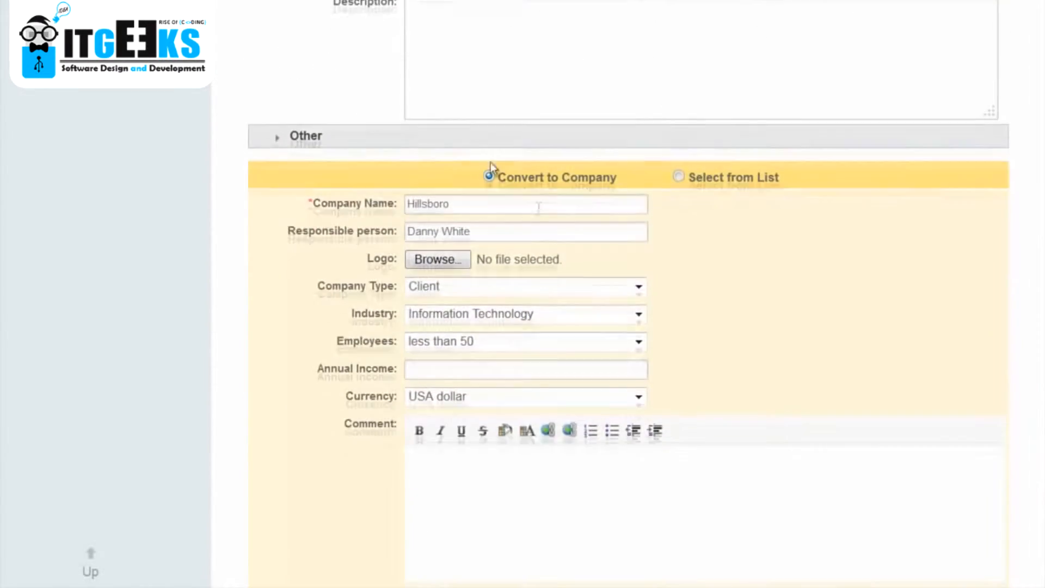
scroll(279, 248, down, 3)
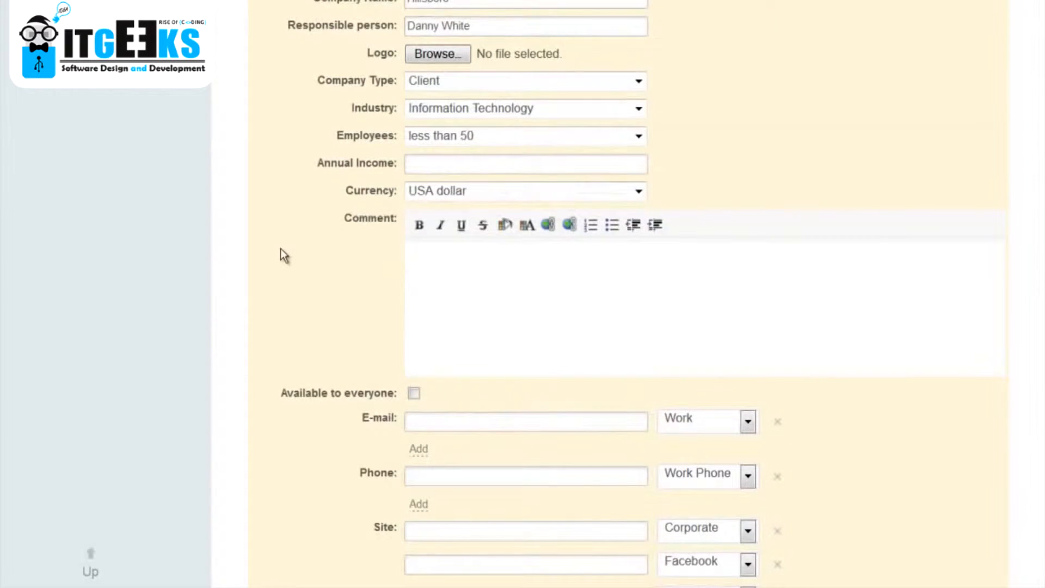
scroll(283, 257, down, 3)
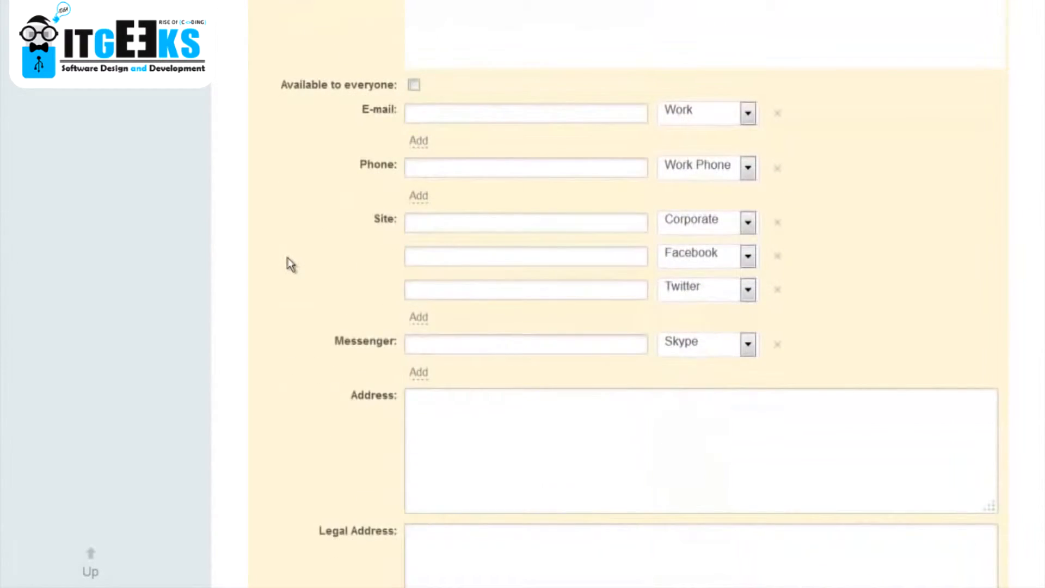
scroll(287, 263, down, 6)
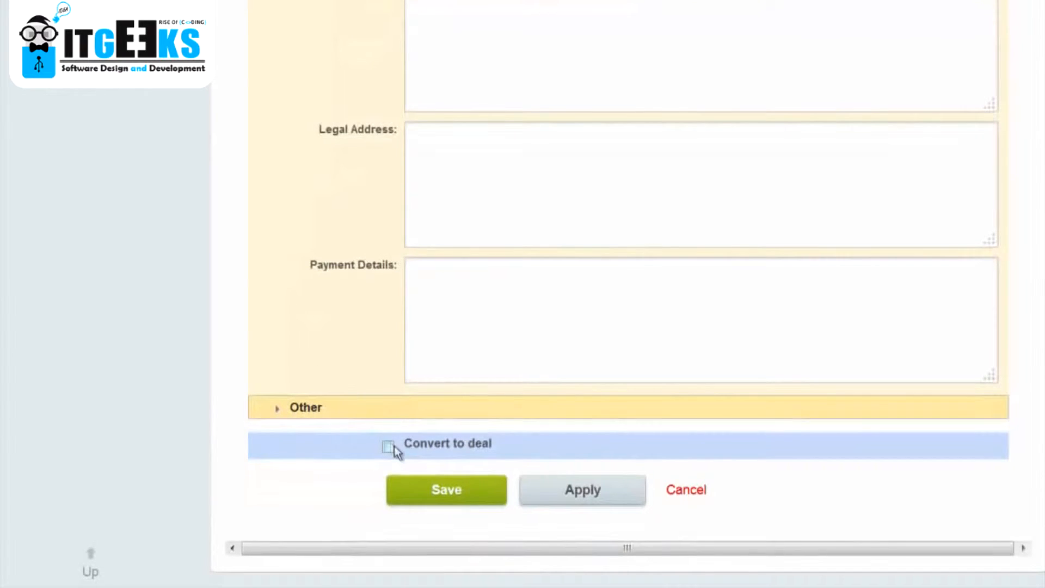
click(388, 446)
scroll(403, 327, down, 5)
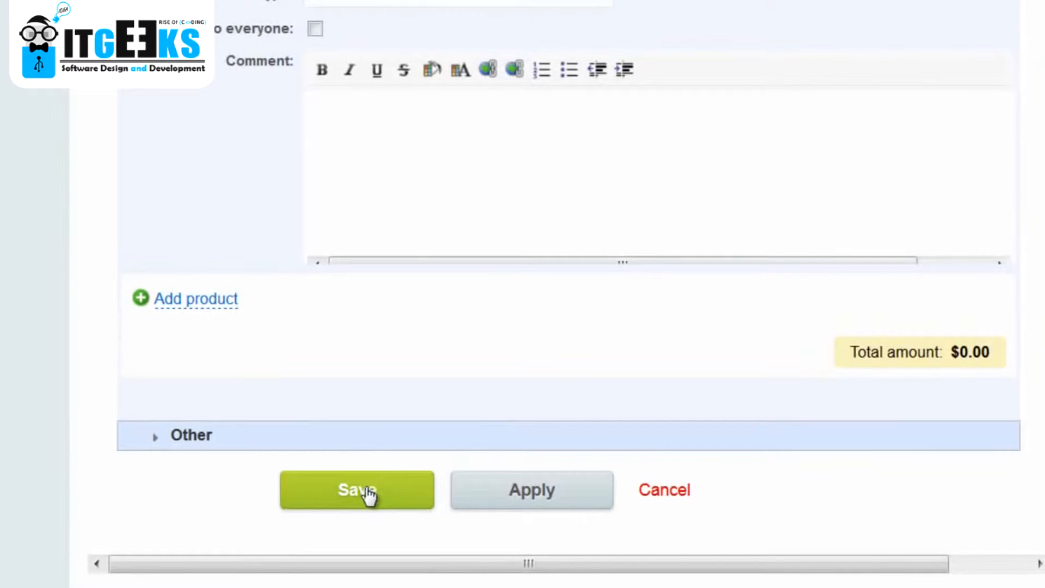
click(366, 493)
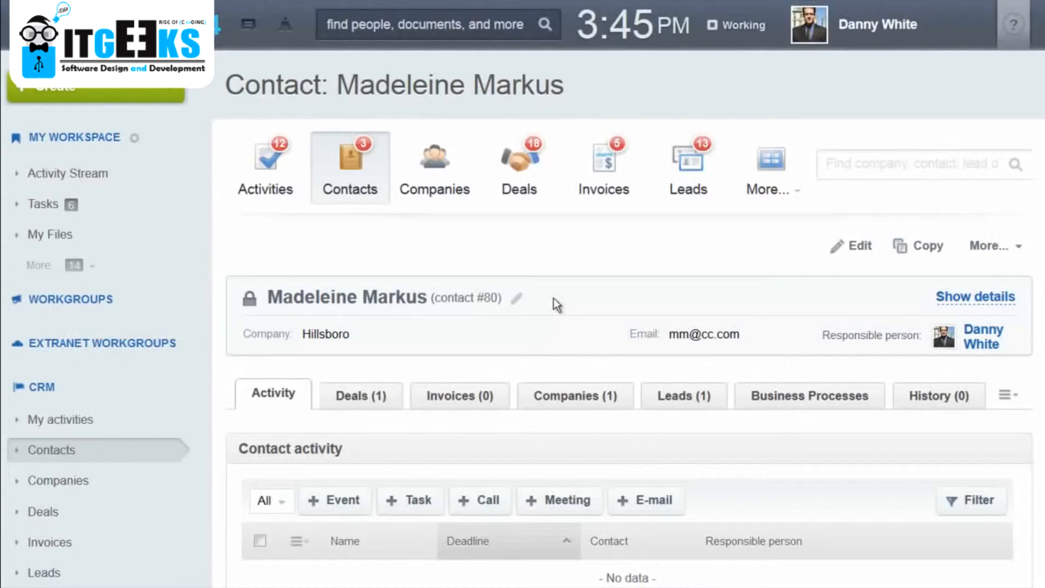
Look over the converted contact's page and show its linked deals.
scroll(553, 300, down, 2)
scroll(550, 299, down, 2)
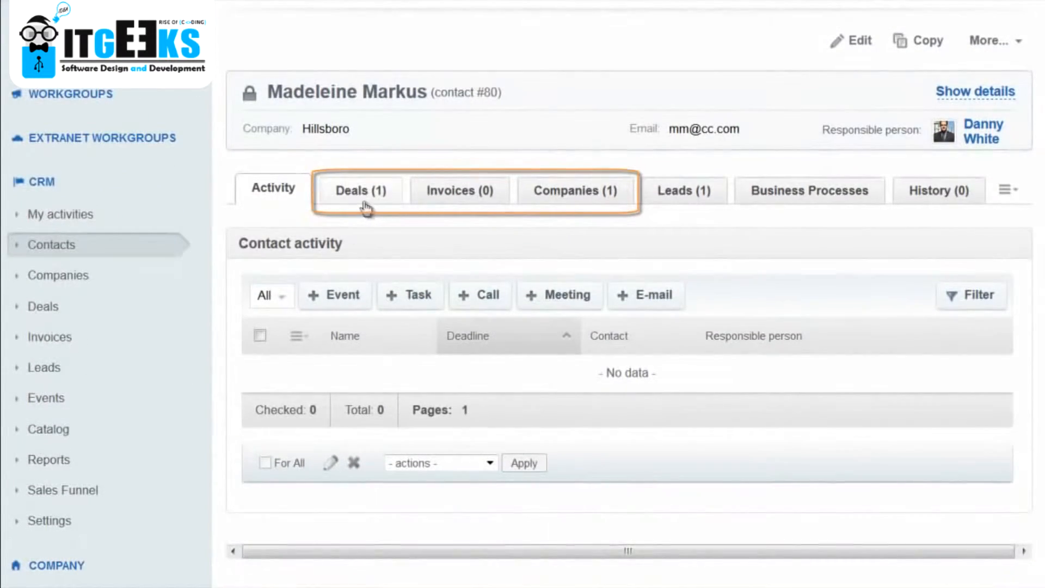
click(376, 200)
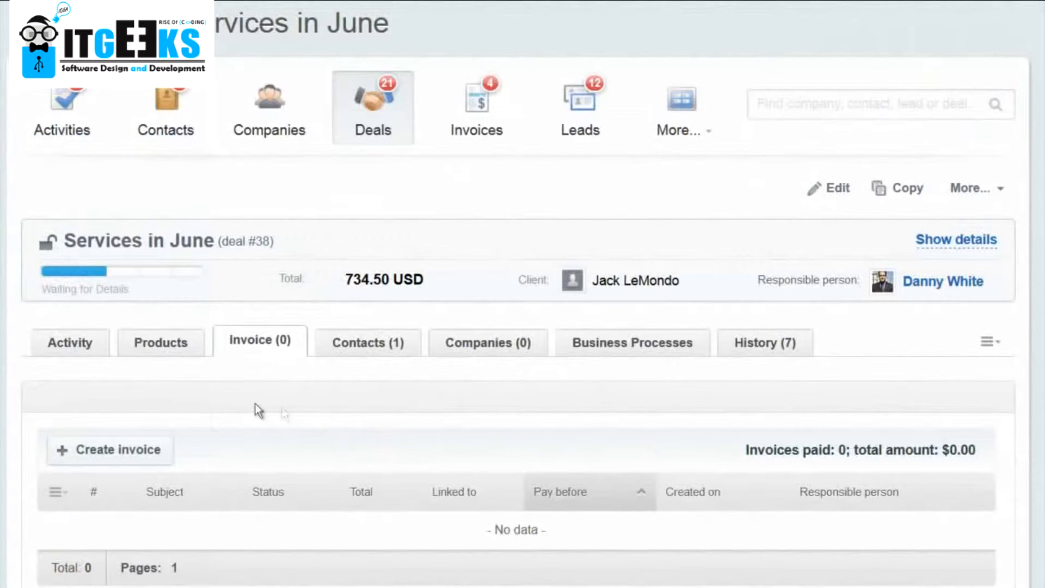
Create an invoice from the Services in June deal with a pay-before date of 11/29/2013.
click(136, 461)
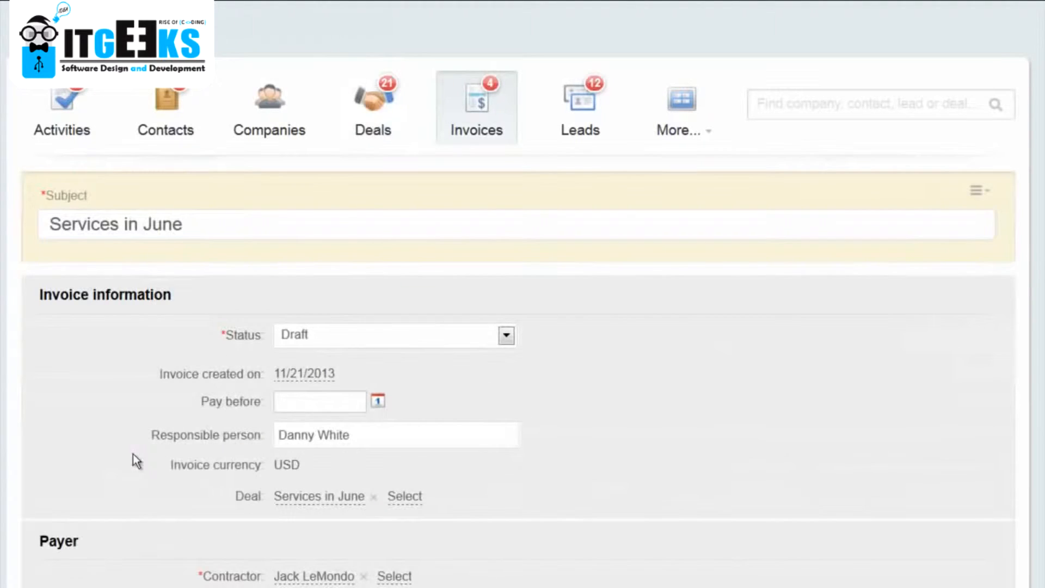
click(377, 403)
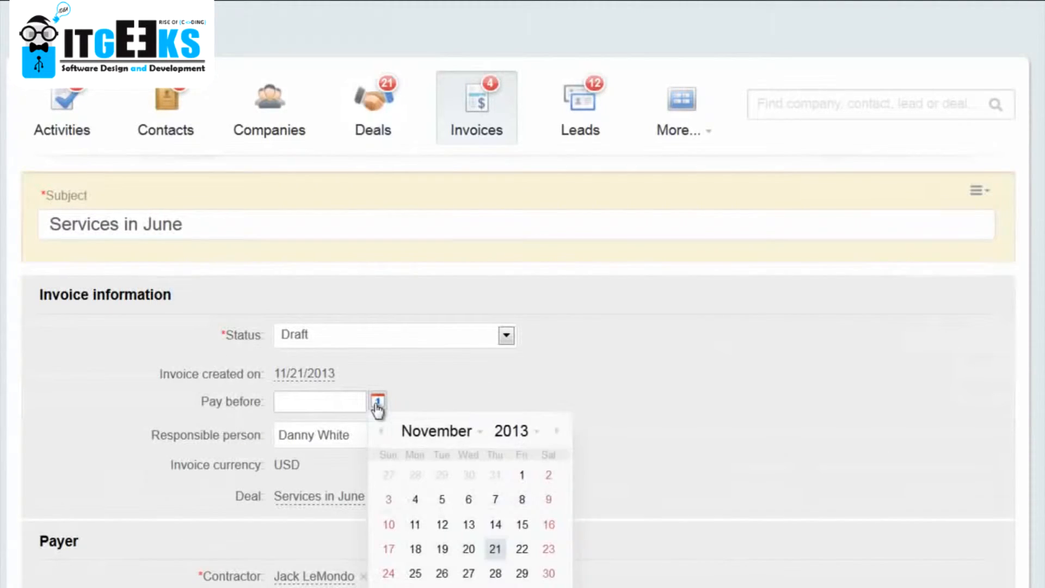
click(522, 573)
Save the Services in June invoice and view it as a PDF.
scroll(522, 578, down, 5)
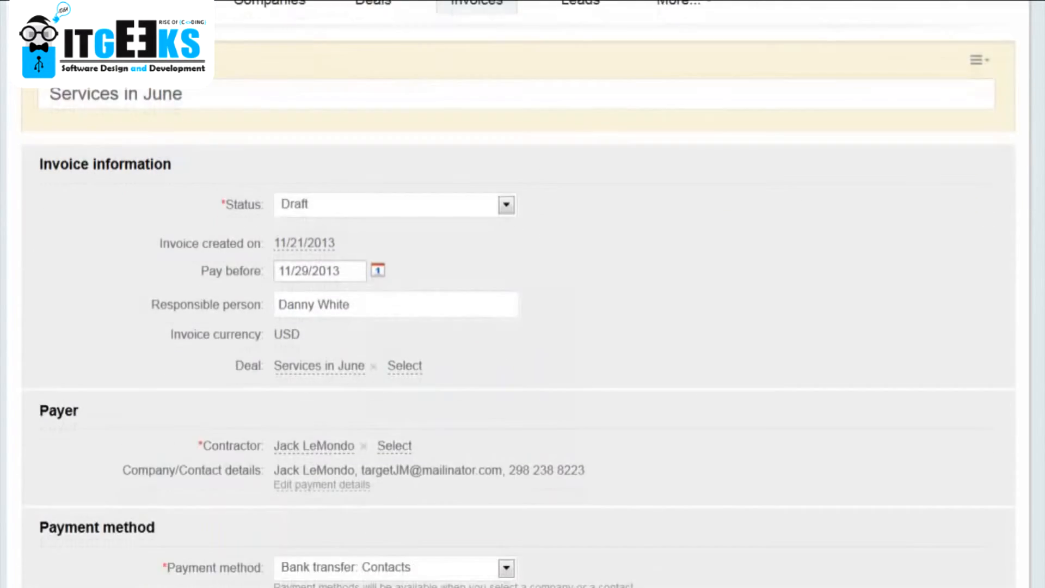
scroll(522, 294, down, 3)
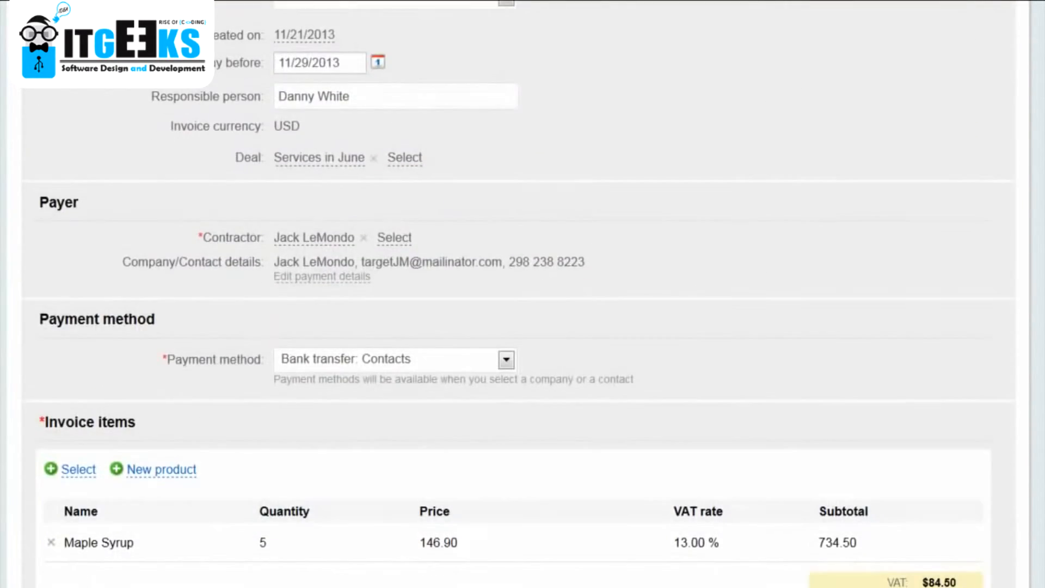
scroll(522, 294, down, 3)
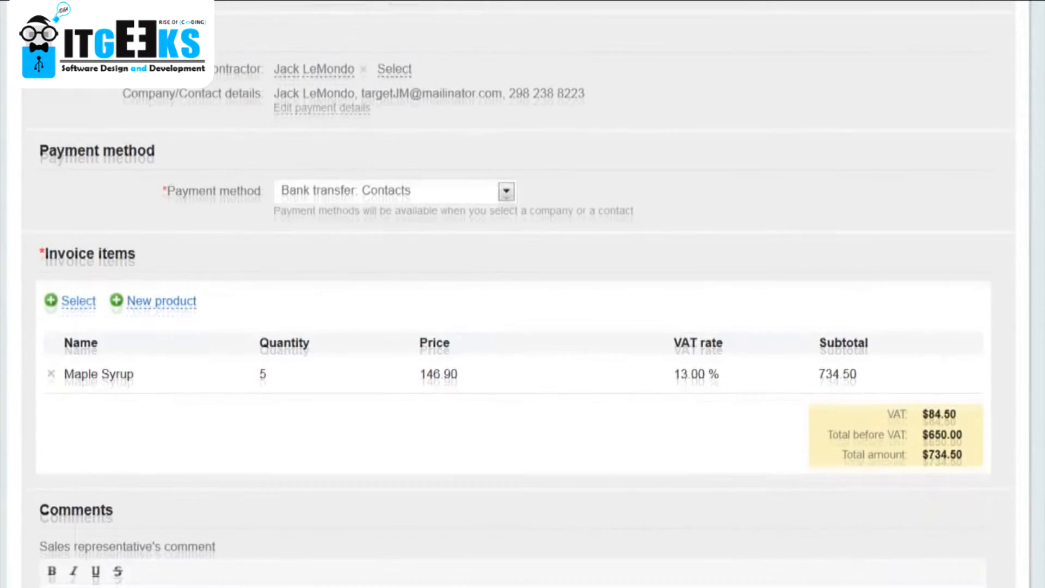
scroll(522, 294, down, 4)
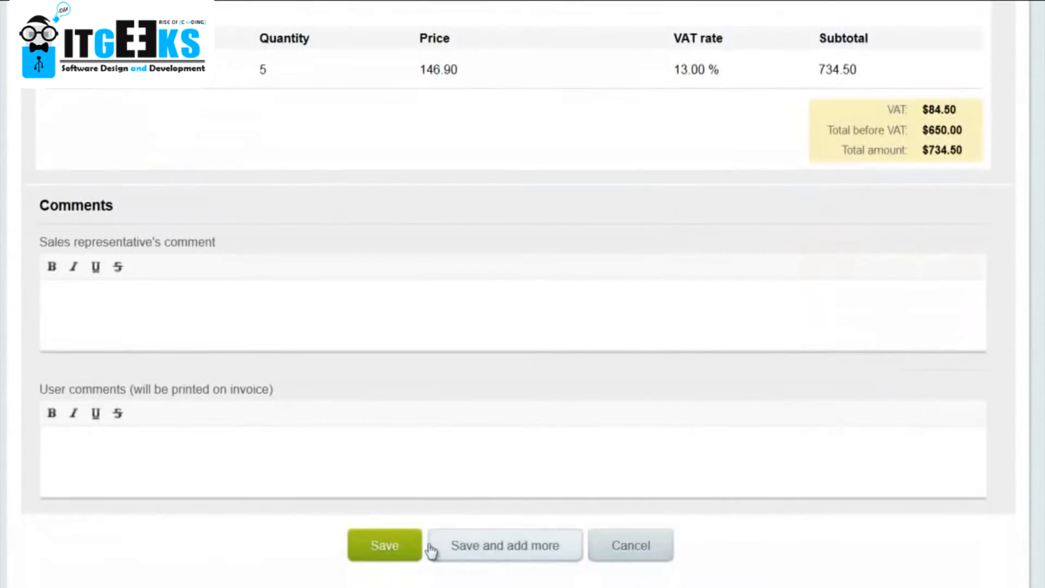
click(379, 550)
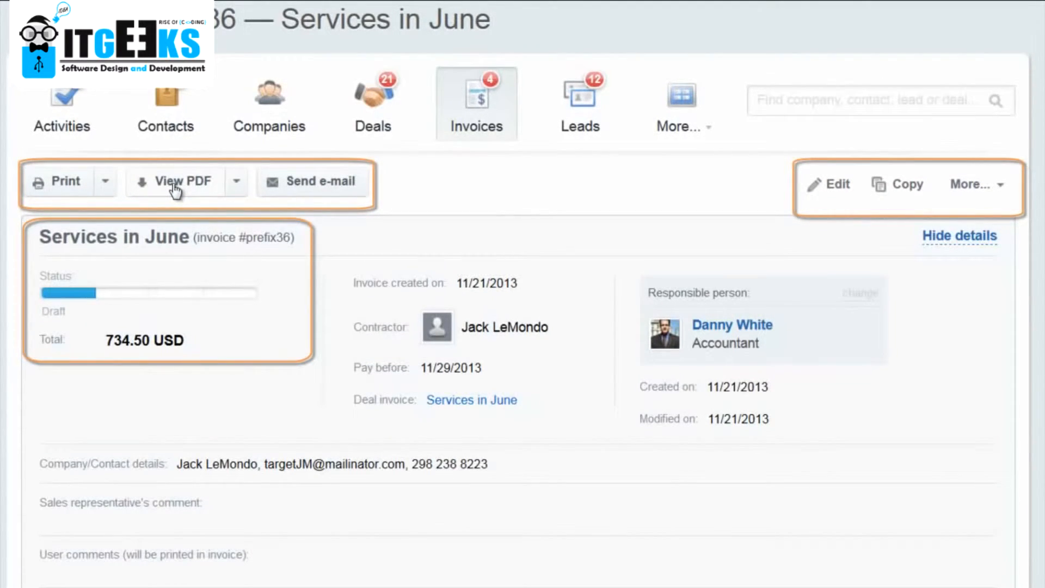
click(175, 185)
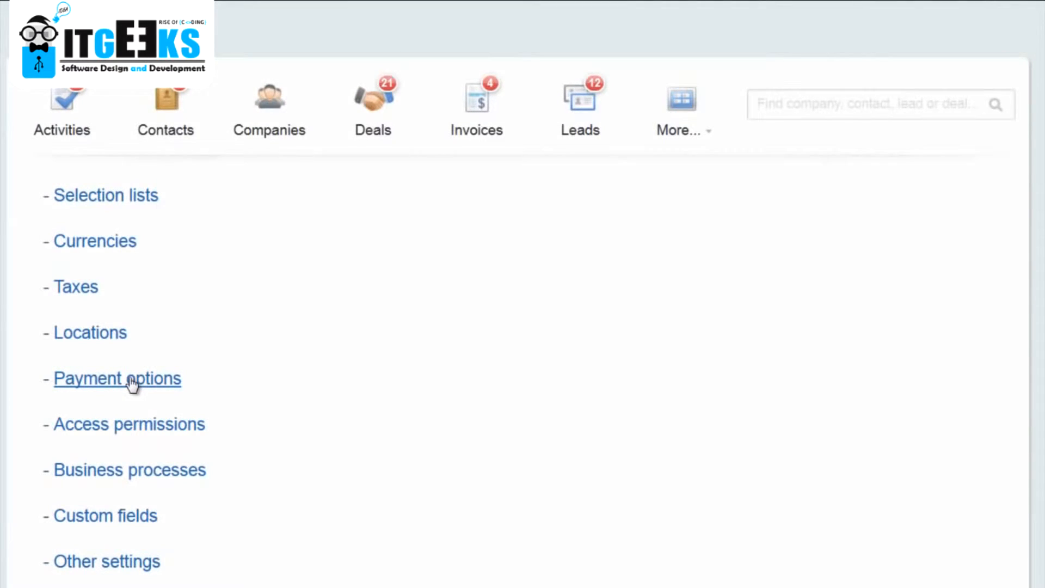
Open the other CRM settings, and choose location-dependent tax (sales tax) as the tax type in the tax settings.
click(98, 563)
click(359, 207)
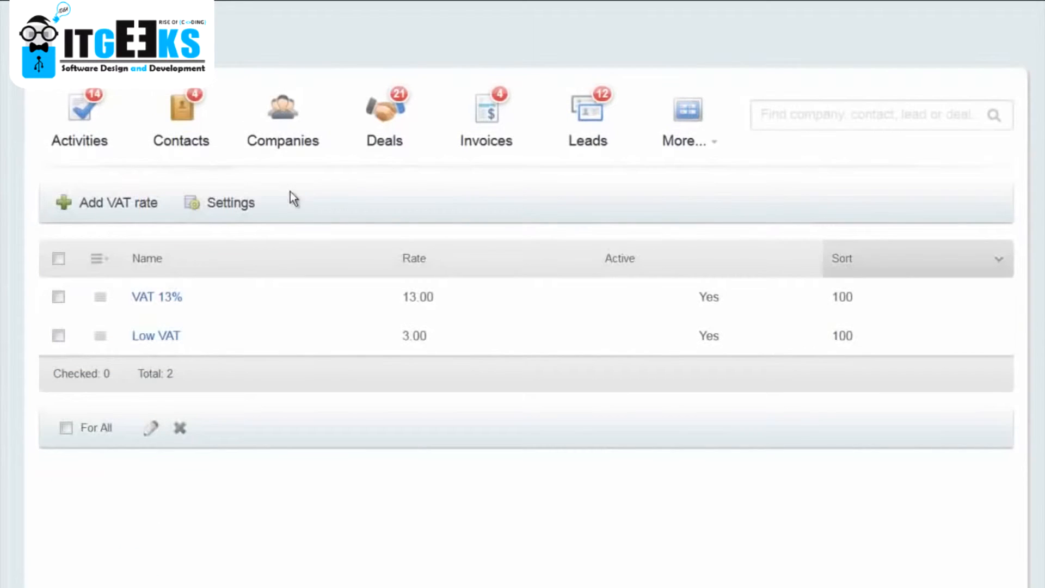
click(230, 204)
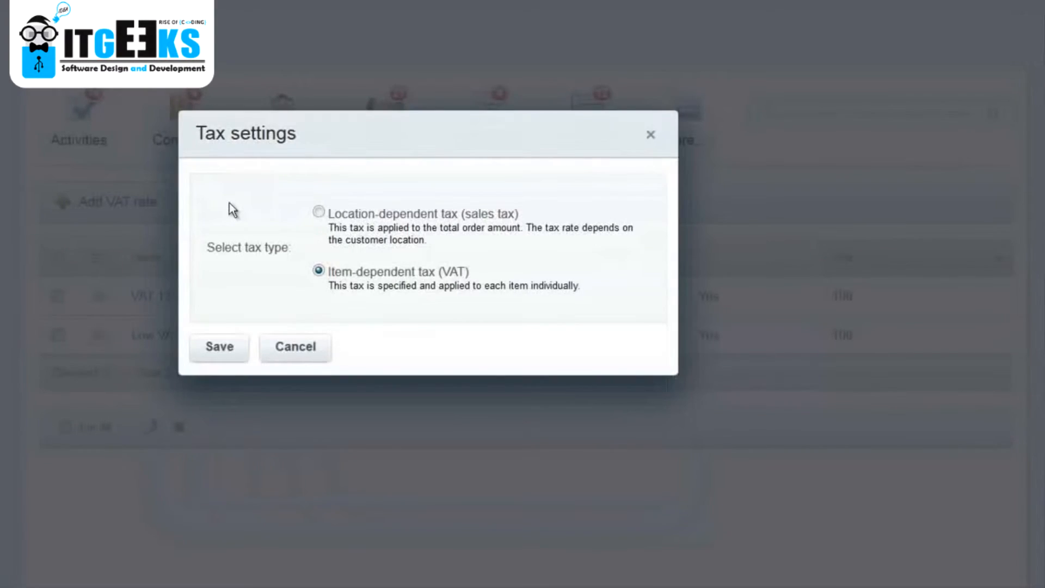
click(319, 212)
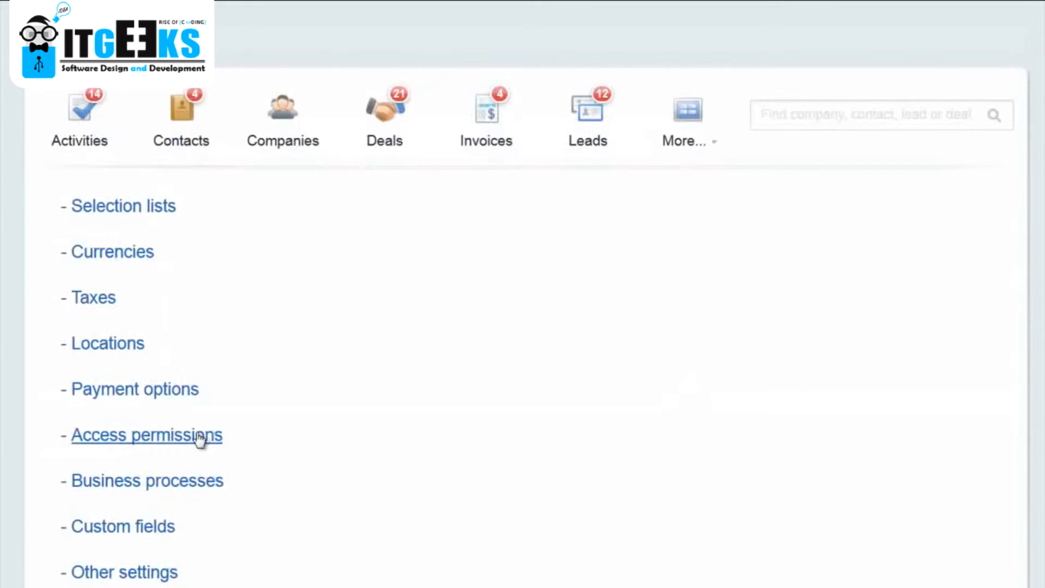
Open the CRM access permissions and examine which users, groups and departments have which CRM role.
click(199, 436)
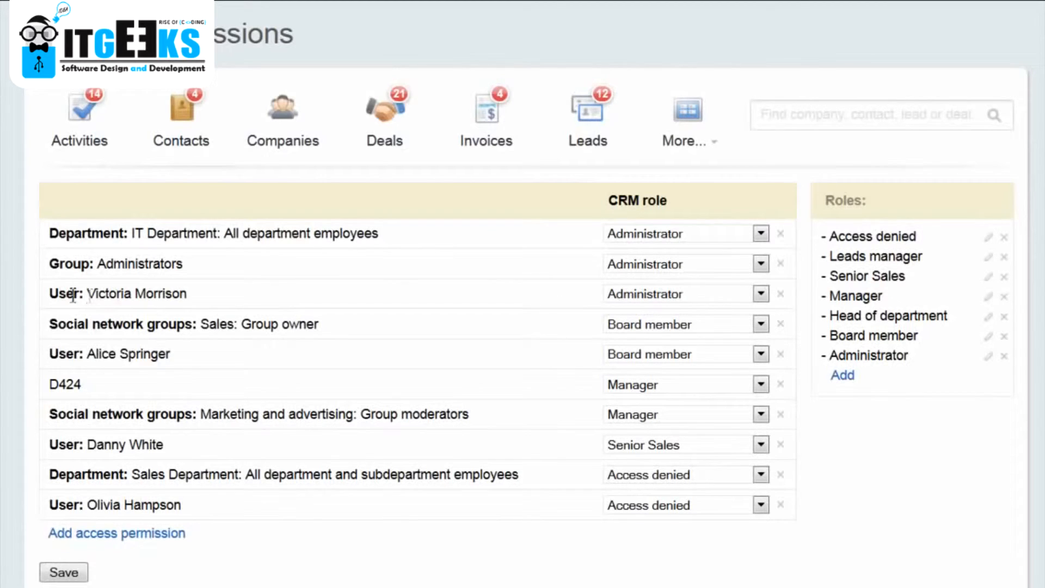
drag(48, 294, 230, 309)
click(236, 305)
drag(49, 326, 357, 337)
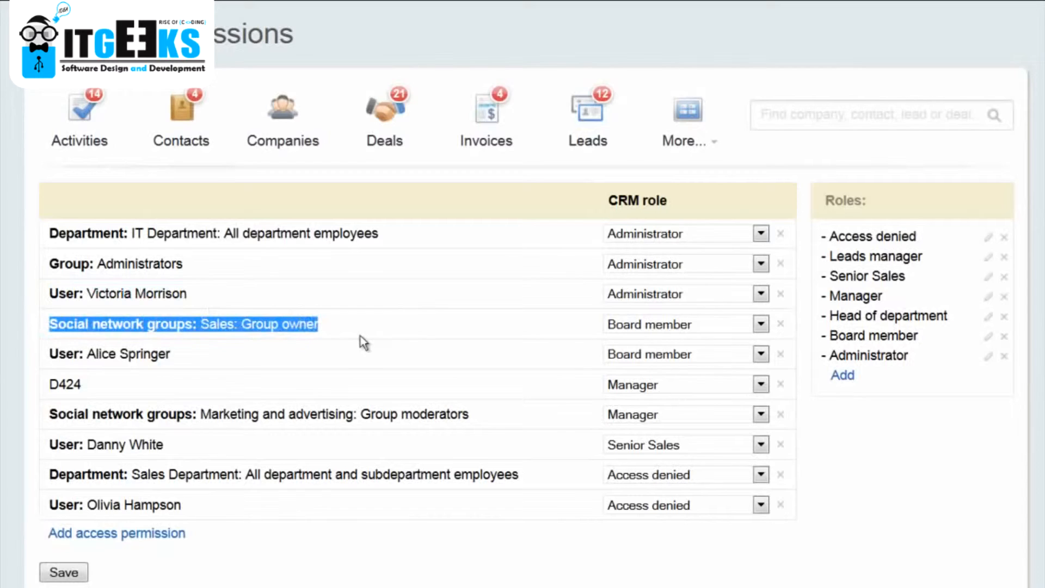
click(360, 335)
drag(49, 477, 528, 485)
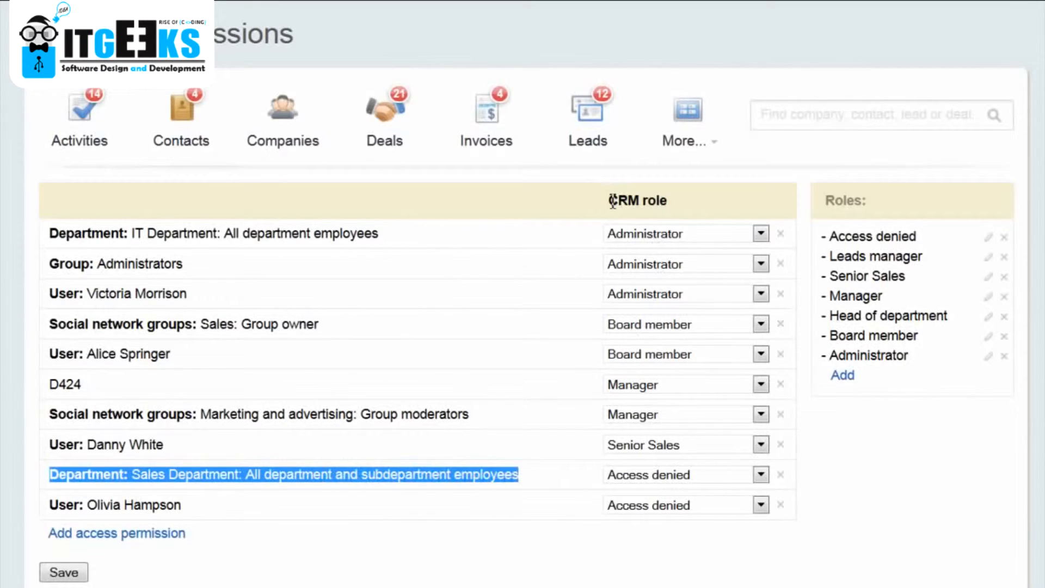
drag(609, 200, 685, 209)
click(682, 204)
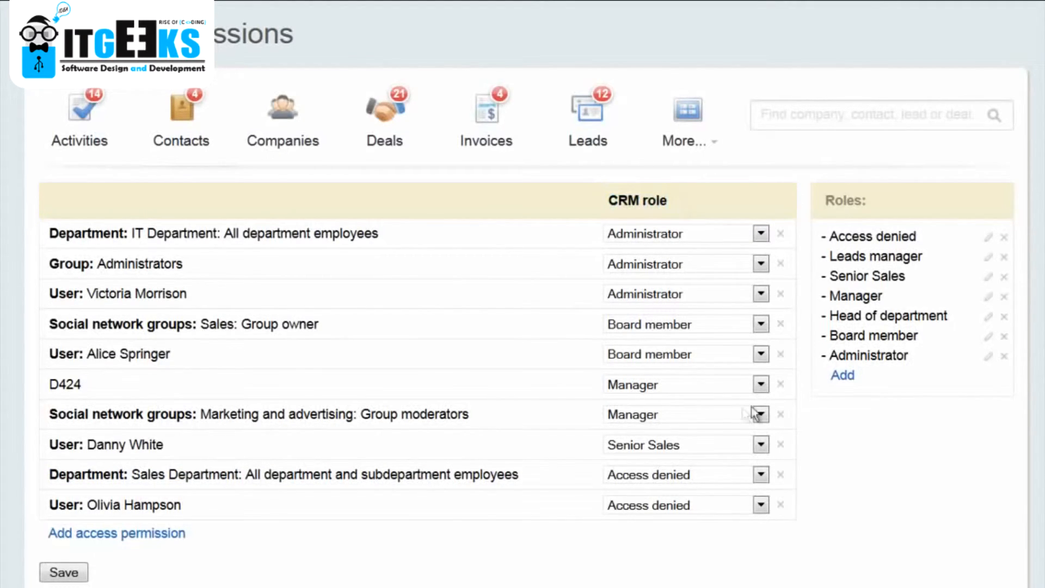
Change the CRM role of the D424 entry to Senior Sales.
click(761, 385)
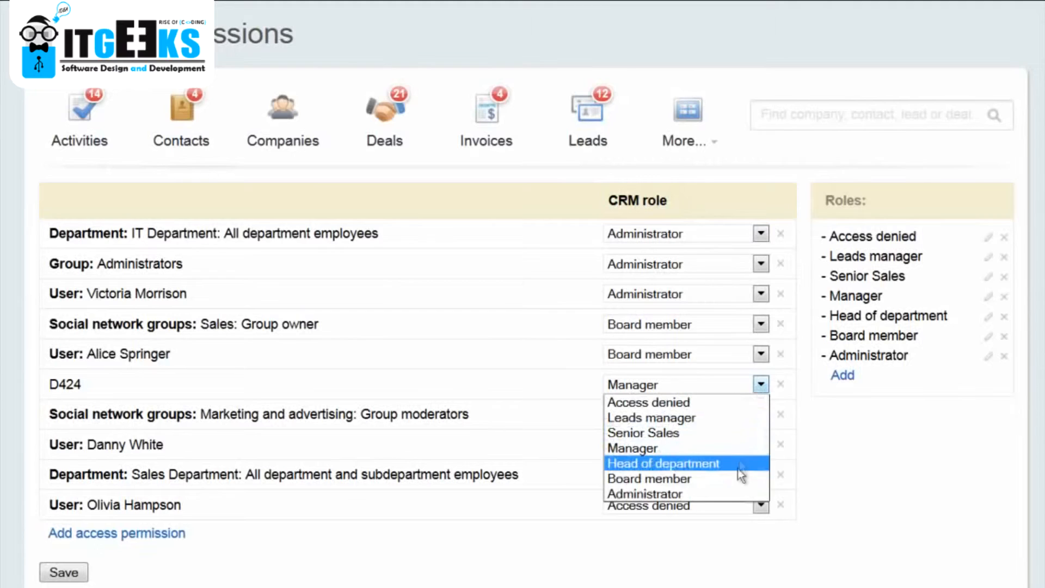
click(726, 432)
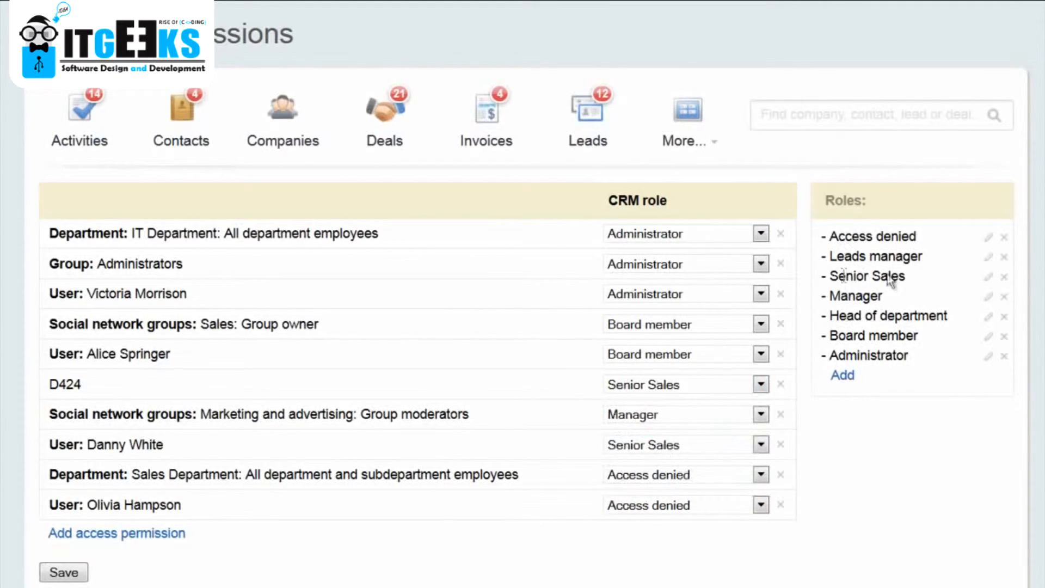
Examine the entity permissions of the Senior Sales and Manager roles, including the access levels offered for reading contacts.
click(989, 278)
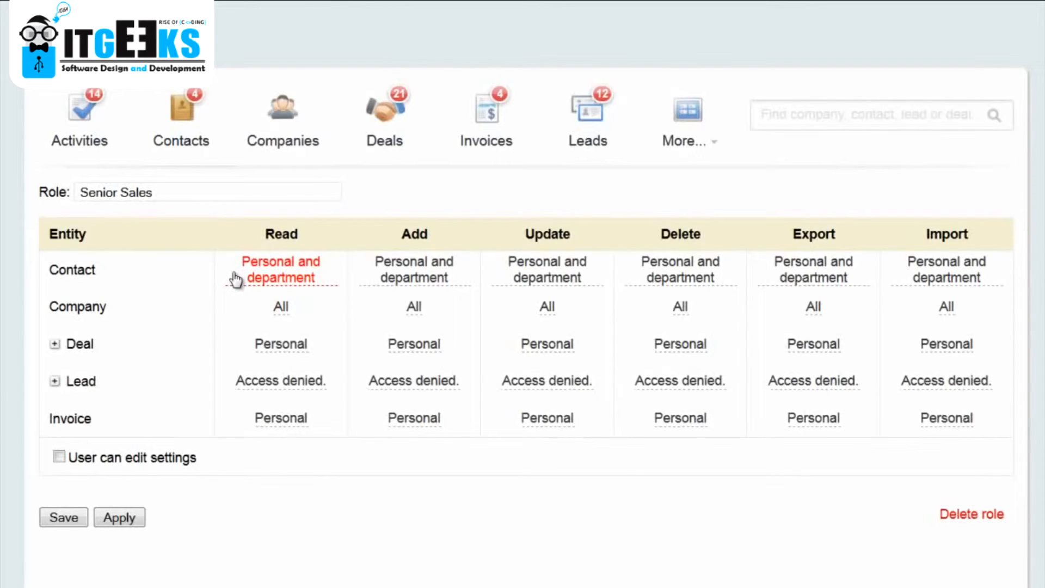
click(320, 285)
click(310, 271)
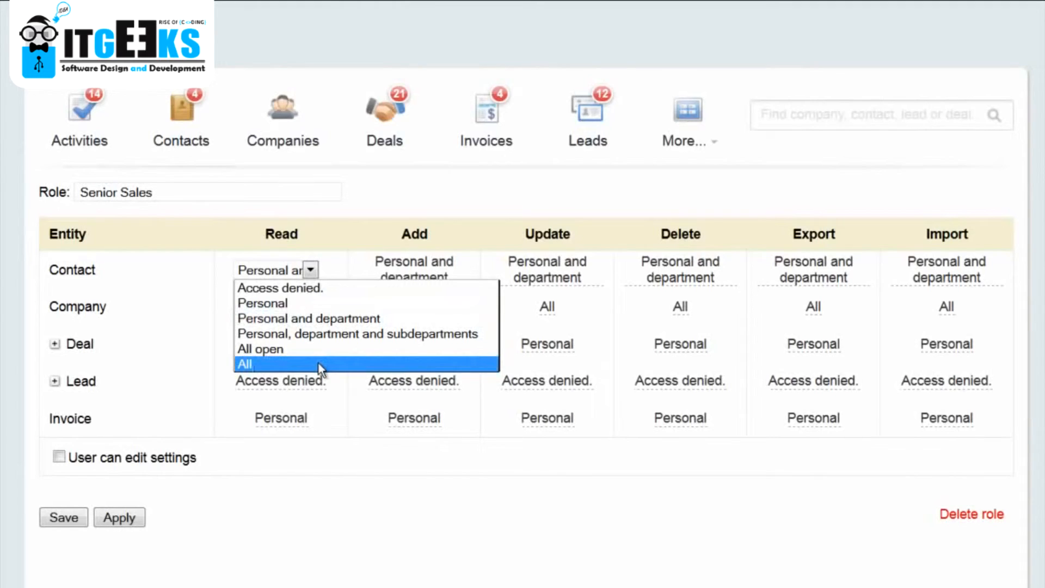
click(289, 497)
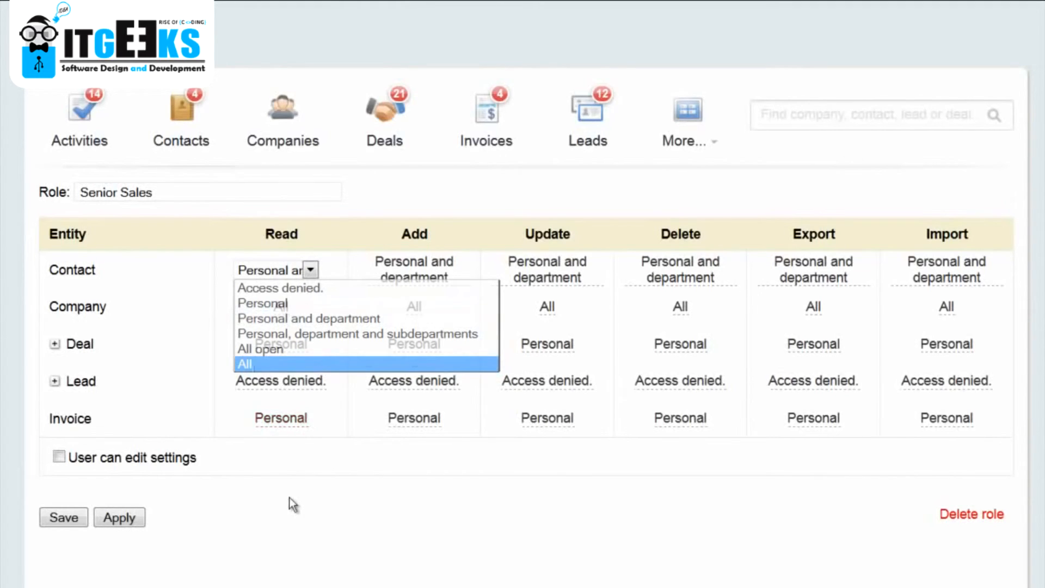
click(54, 343)
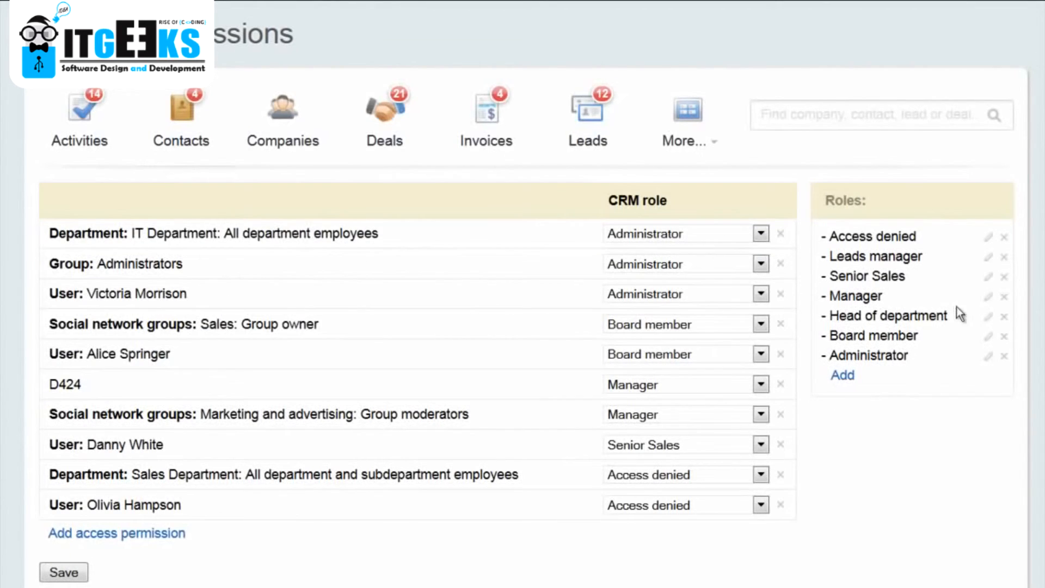
click(988, 298)
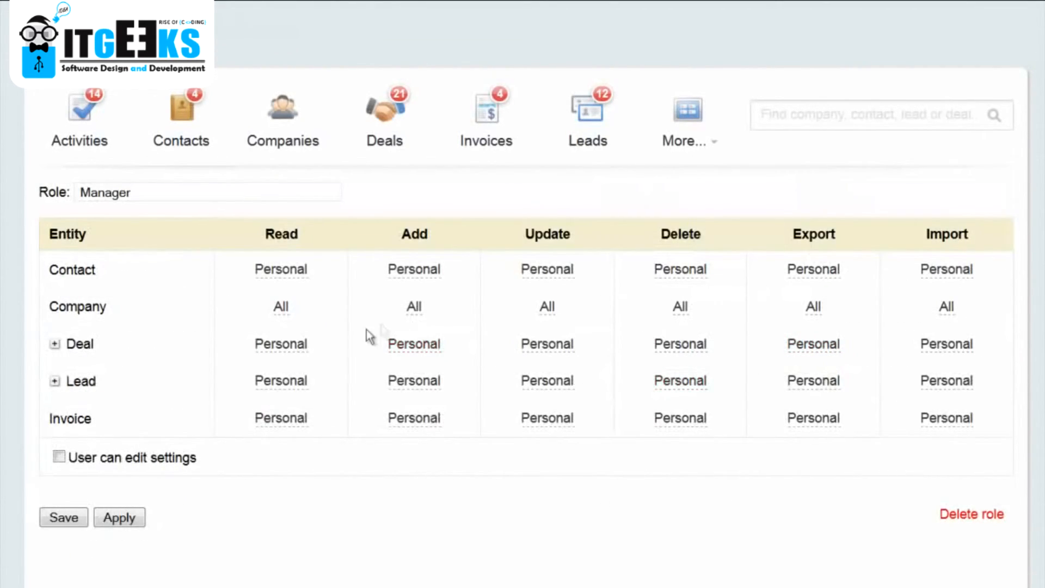